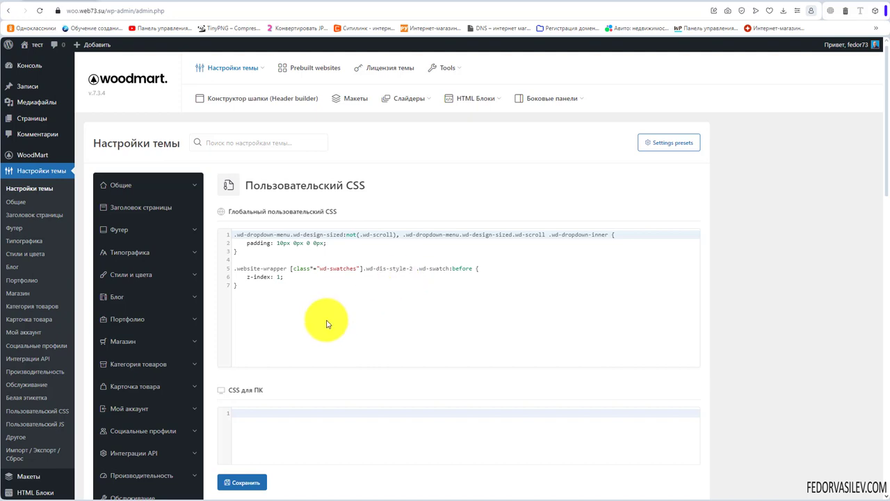
Examine the global custom CSS rules and their heading in the Пользовательский CSS settings.
{"action": "left_click_drag", "start_coordinate": [251, 293], "coordinate": [210, 229]}
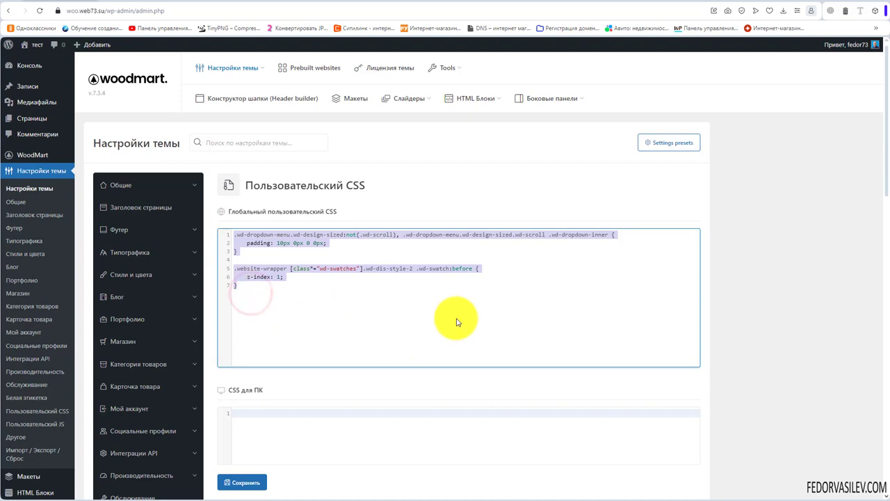
{"action": "left_click", "coordinate": [407, 308]}
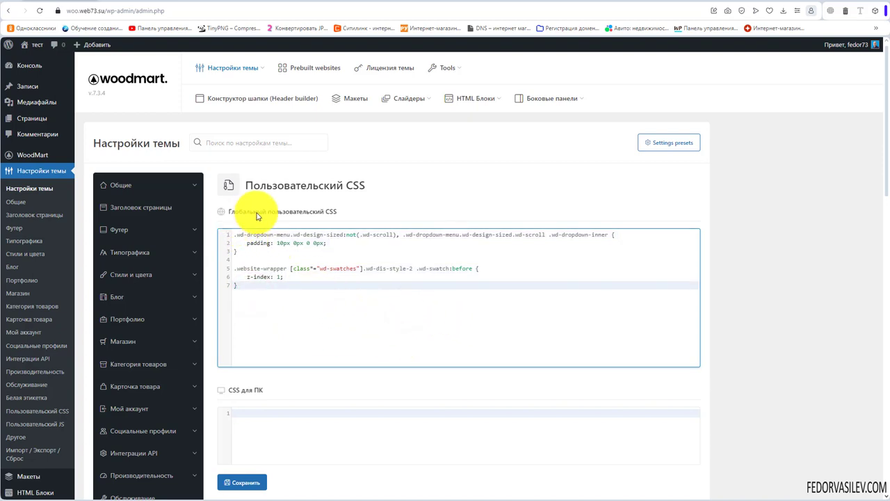
{"action": "scroll", "coordinate": [390, 306], "scroll_direction": "down", "scroll_amount": 2}
{"action": "scroll", "coordinate": [292, 264], "scroll_direction": "up", "scroll_amount": 2}
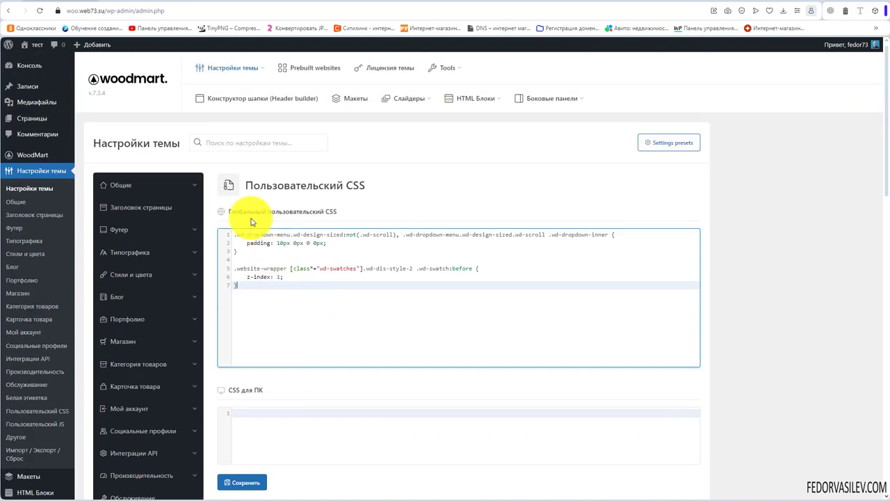
{"action": "left_click", "coordinate": [343, 210]}
{"action": "left_click_drag", "start_coordinate": [267, 220], "coordinate": [229, 212]}
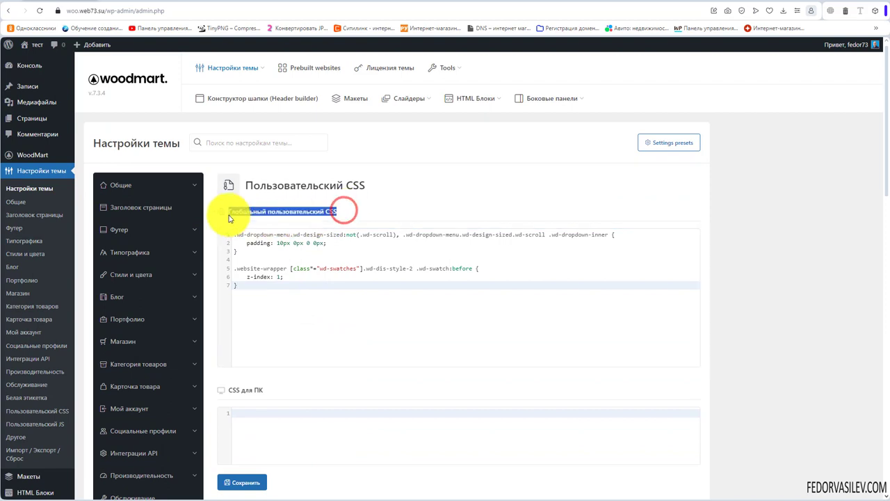
{"action": "left_click", "coordinate": [291, 320]}
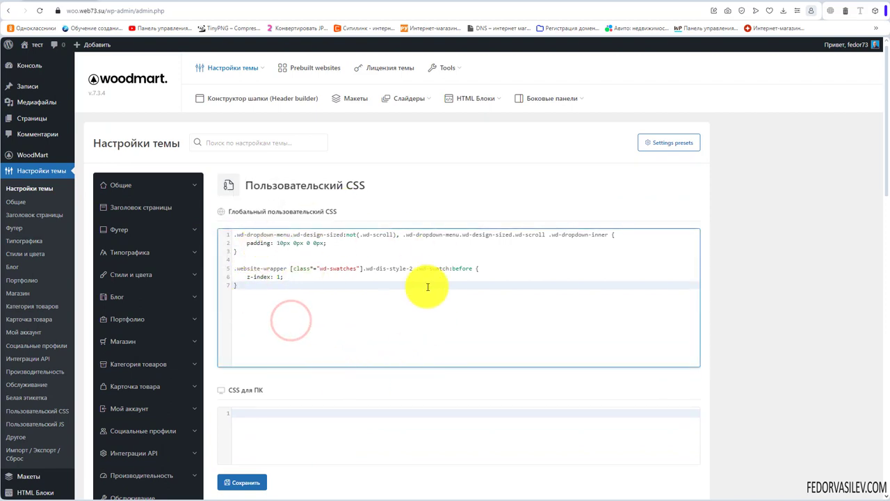
Look over the separate custom CSS fields for desktop, tablets, landscape mobile, mobile and the admin dashboard.
{"action": "scroll", "coordinate": [341, 282], "scroll_direction": "down", "scroll_amount": 5}
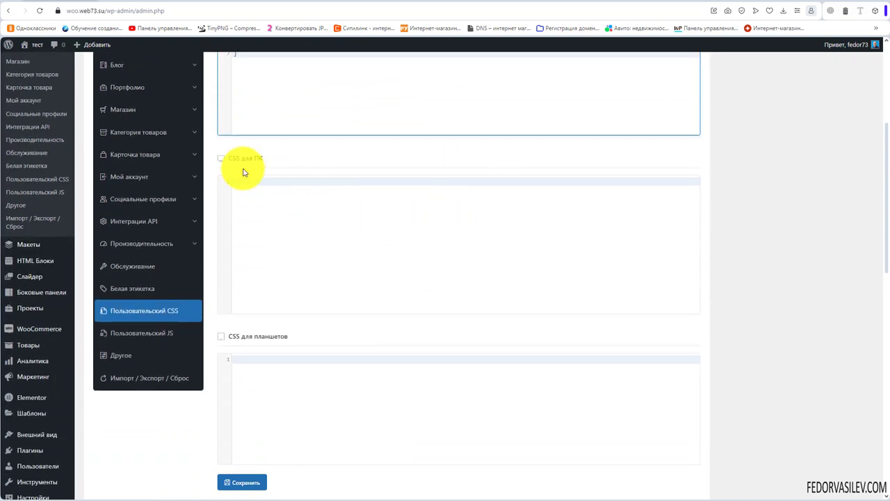
{"action": "left_click", "coordinate": [284, 237]}
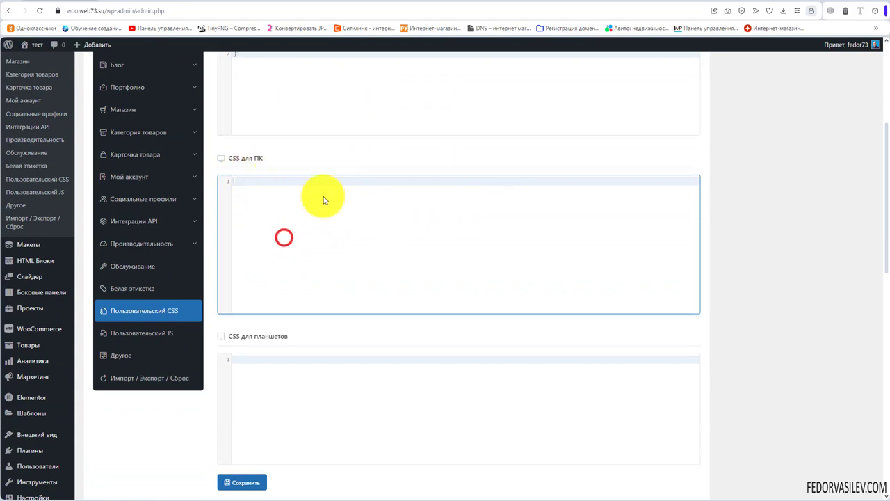
{"action": "scroll", "coordinate": [338, 202], "scroll_direction": "down", "scroll_amount": 3}
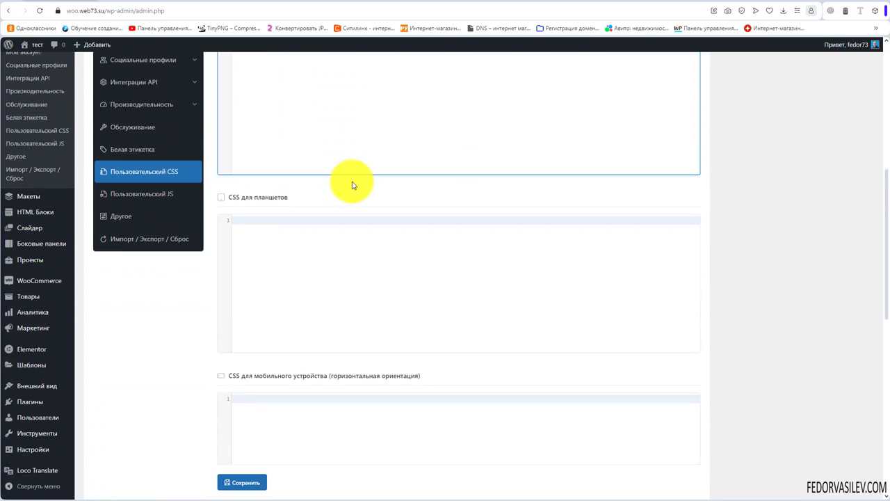
{"action": "left_click", "coordinate": [295, 262]}
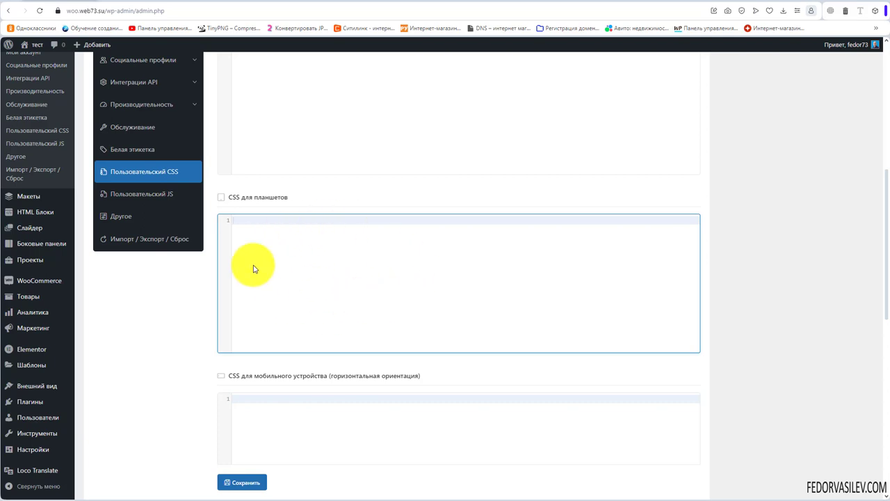
{"action": "left_click", "coordinate": [300, 197]}
{"action": "scroll", "coordinate": [409, 215], "scroll_direction": "down", "scroll_amount": 3}
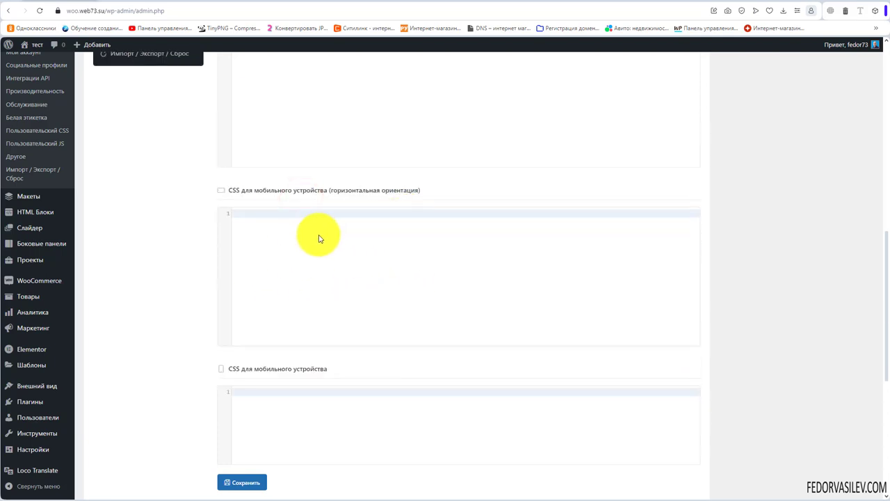
{"action": "left_click_drag", "start_coordinate": [432, 191], "coordinate": [271, 192]}
{"action": "scroll", "coordinate": [368, 223], "scroll_direction": "down", "scroll_amount": 2}
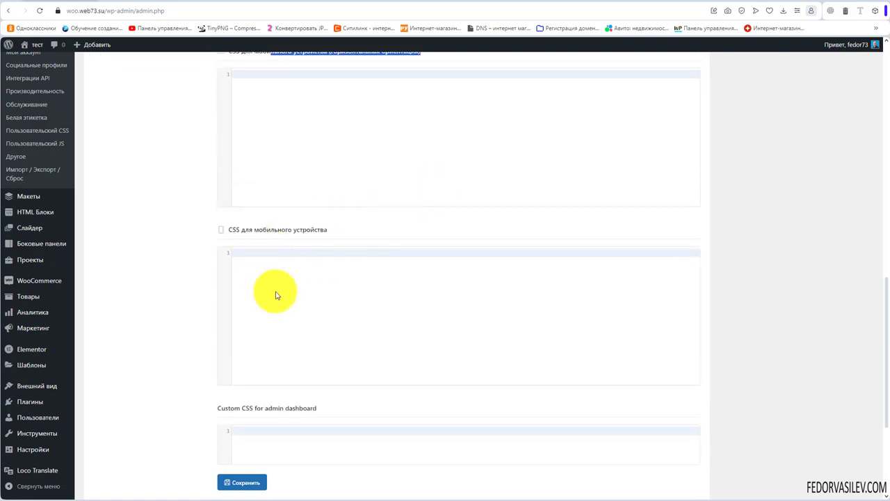
{"action": "left_click", "coordinate": [300, 282]}
{"action": "scroll", "coordinate": [493, 432], "scroll_direction": "down", "scroll_amount": 2}
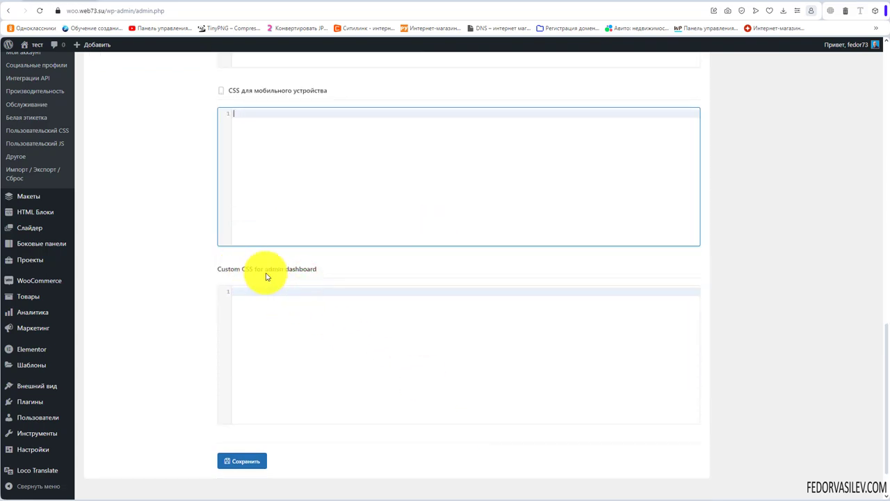
{"action": "left_click", "coordinate": [313, 322]}
Open the Пользовательский JS settings and review the global and document ready script fields.
{"action": "scroll", "coordinate": [278, 334], "scroll_direction": "up", "scroll_amount": 5}
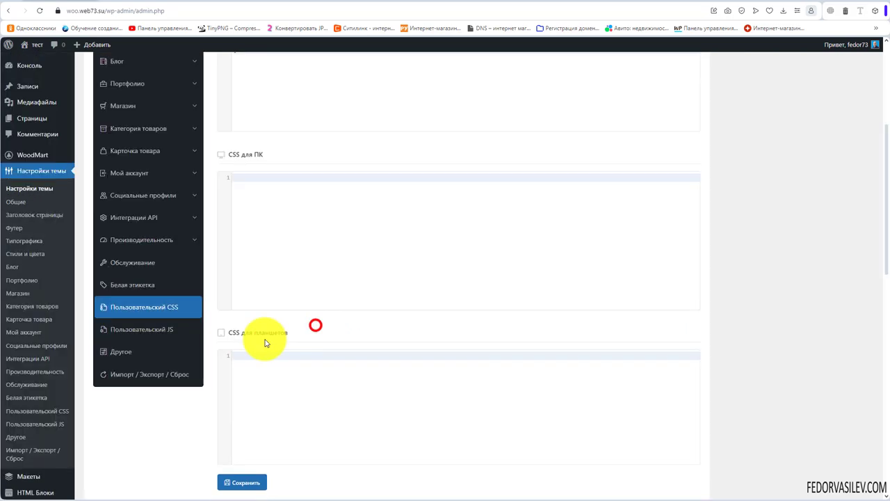
{"action": "left_click", "coordinate": [149, 336]}
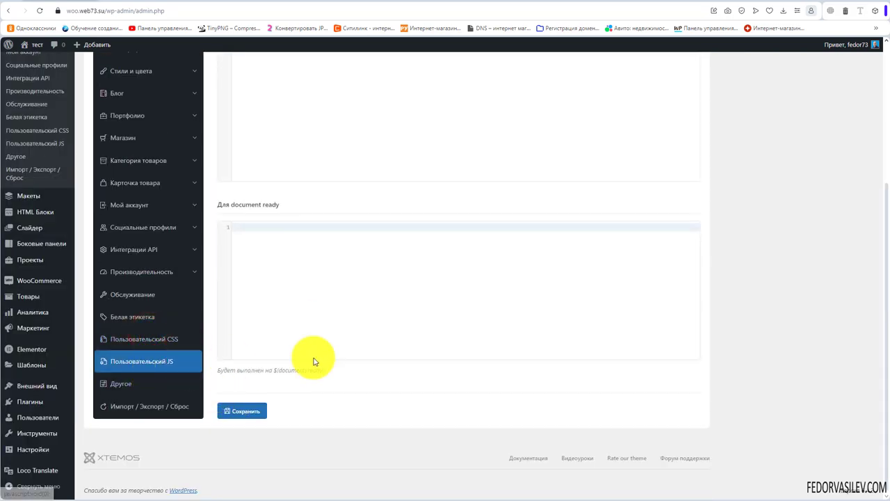
{"action": "scroll", "coordinate": [362, 361], "scroll_direction": "up", "scroll_amount": 3}
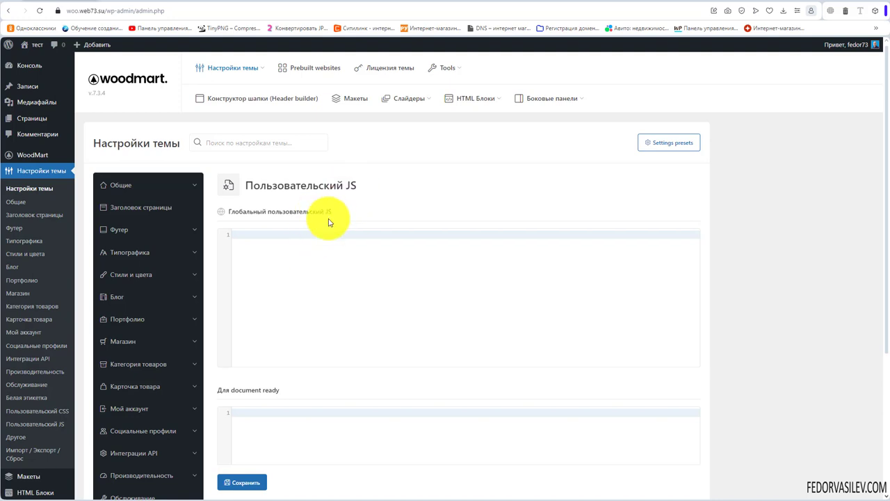
{"action": "left_click", "coordinate": [298, 248]}
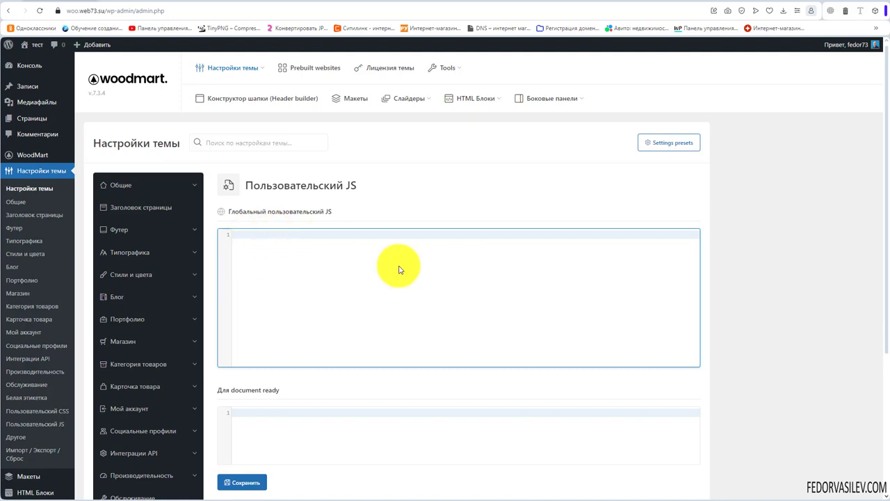
{"action": "scroll", "coordinate": [331, 264], "scroll_direction": "down", "scroll_amount": 3}
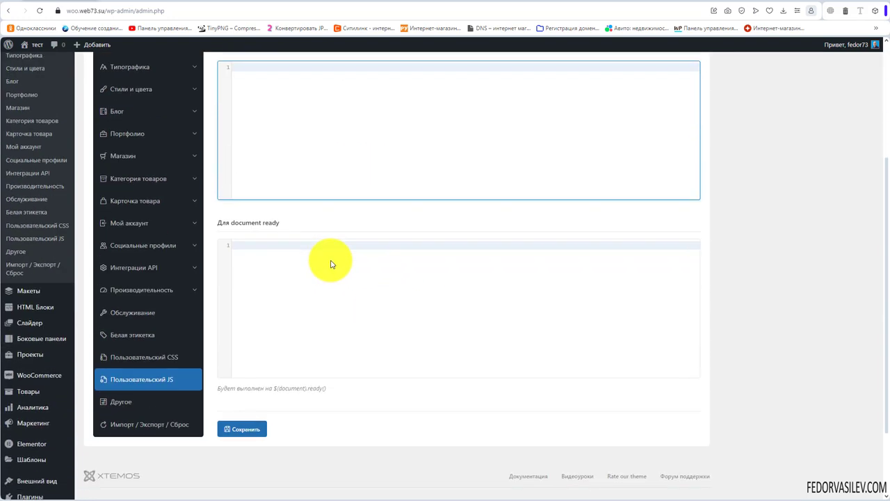
Open the Другое section of the theme settings and look over its options.
{"action": "left_click", "coordinate": [137, 413]}
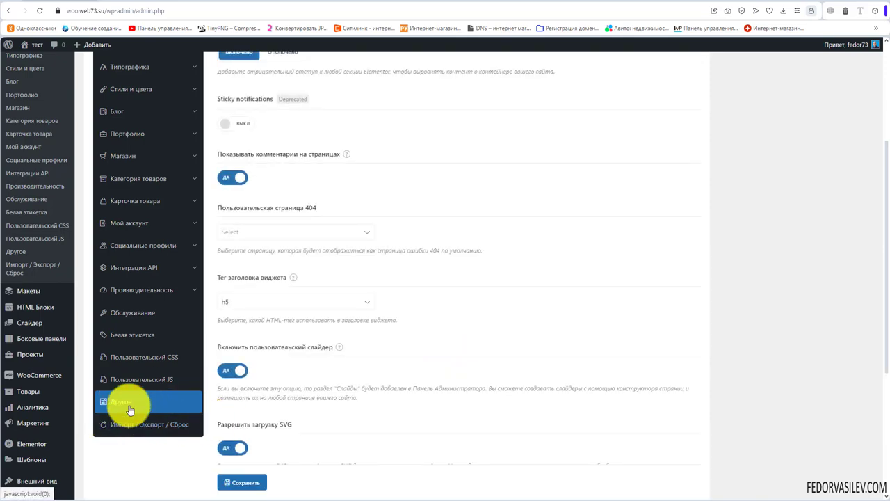
{"action": "scroll", "coordinate": [301, 375], "scroll_direction": "up", "scroll_amount": 3}
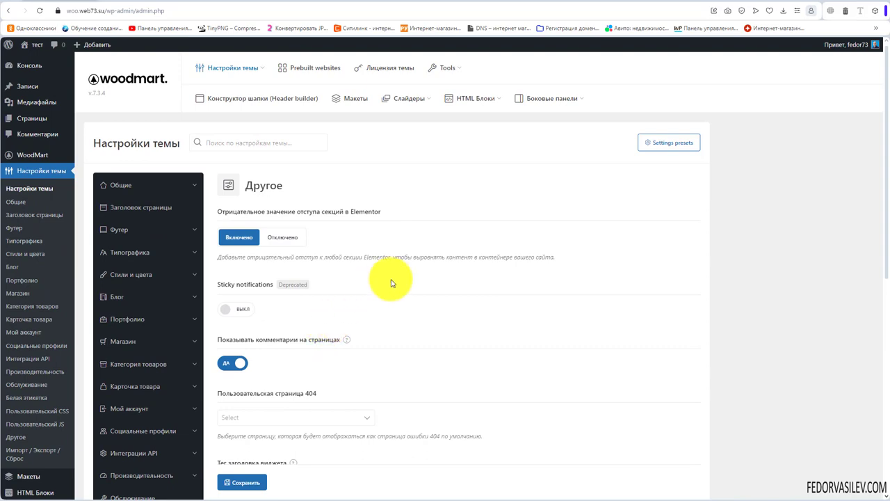
{"action": "scroll", "coordinate": [391, 283], "scroll_direction": "down", "scroll_amount": 5}
{"action": "scroll", "coordinate": [391, 283], "scroll_direction": "up", "scroll_amount": 4}
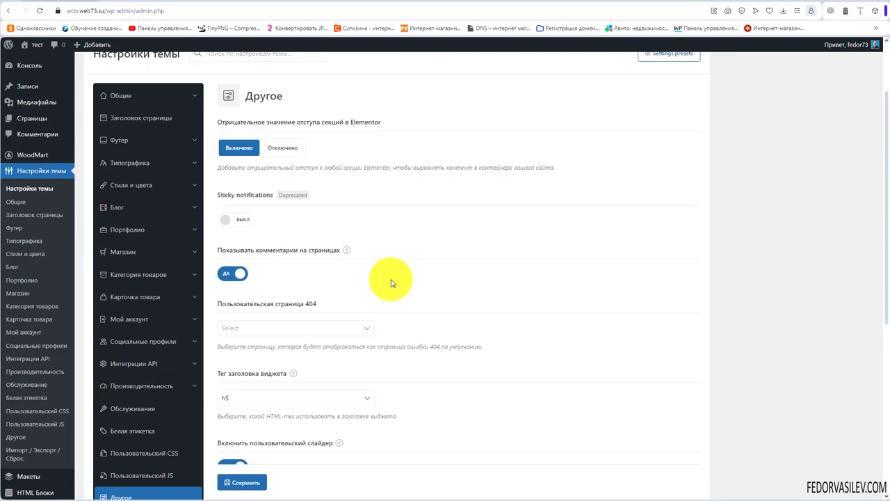
{"action": "scroll", "coordinate": [391, 281], "scroll_direction": "up", "scroll_amount": 1}
{"action": "scroll", "coordinate": [391, 281], "scroll_direction": "down", "scroll_amount": 3}
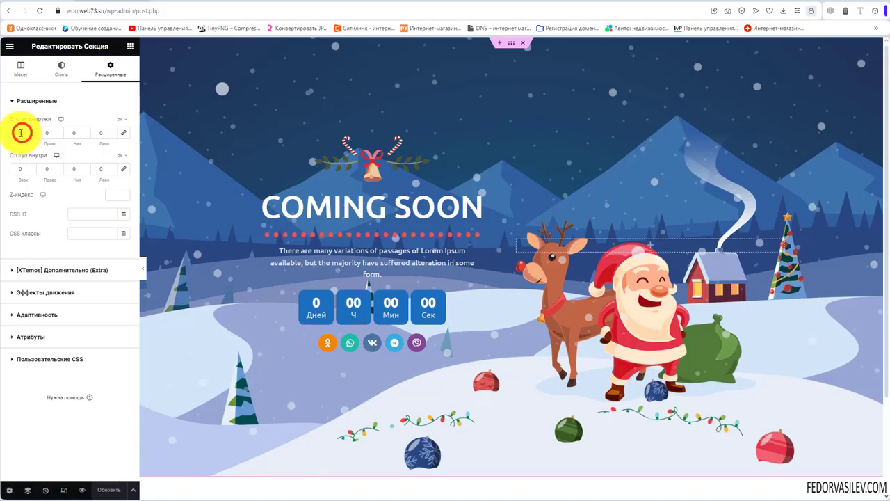
Set the top outer margin of the Coming Soon page's section to -50 px in the Elementor editor.
{"action": "type", "text": "-50"}
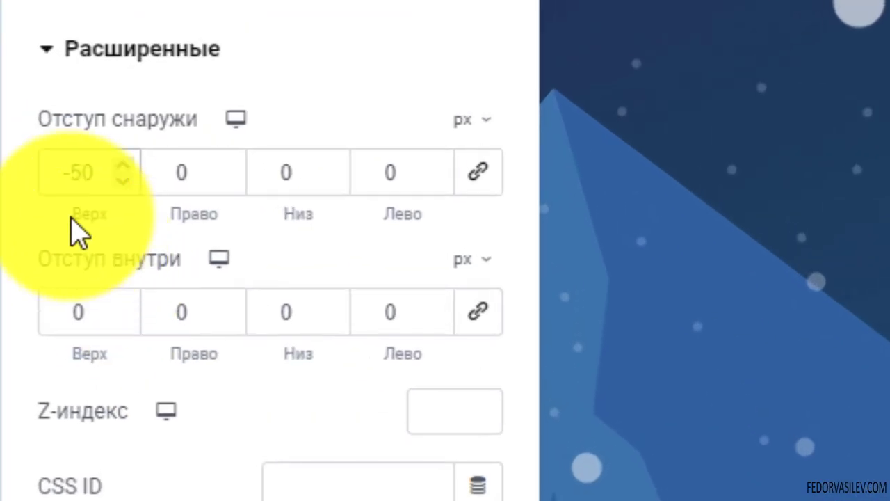
{"action": "double_click", "coordinate": [12, 132]}
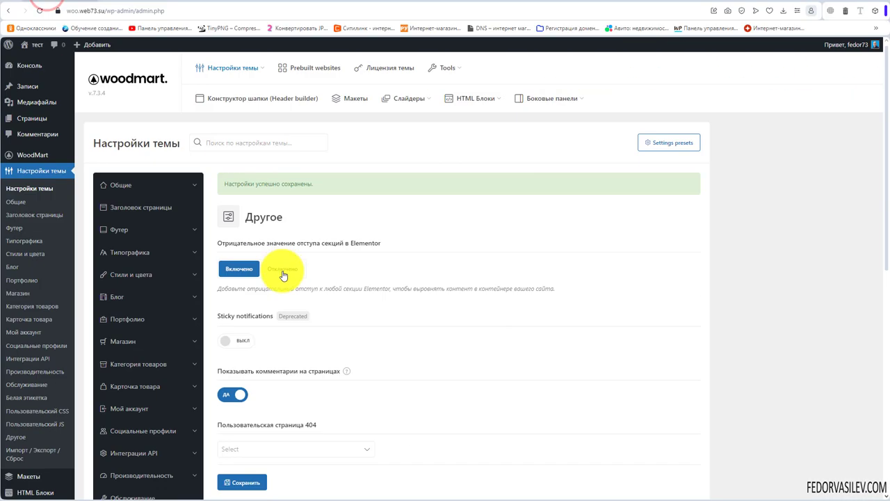
Switch the negative section margin option for Elementor to Отключено, review its description, and set it back to Включено.
{"action": "left_click", "coordinate": [282, 268]}
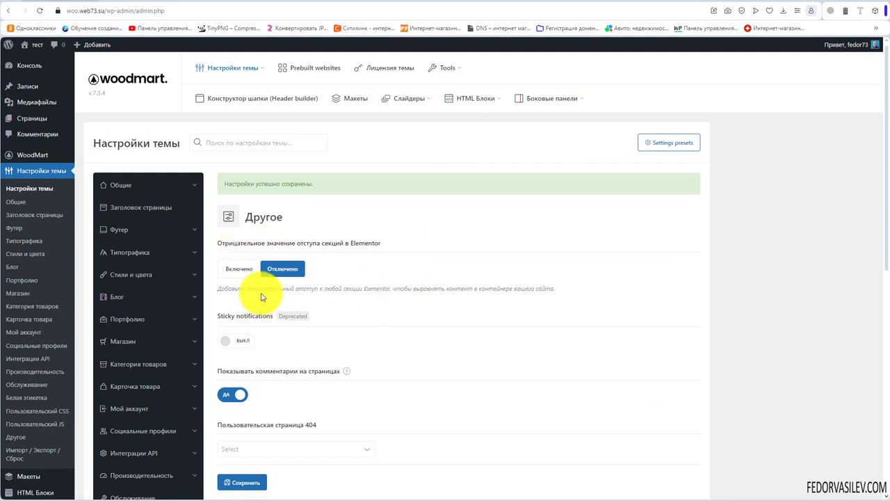
{"action": "left_click_drag", "start_coordinate": [310, 288], "coordinate": [477, 292]}
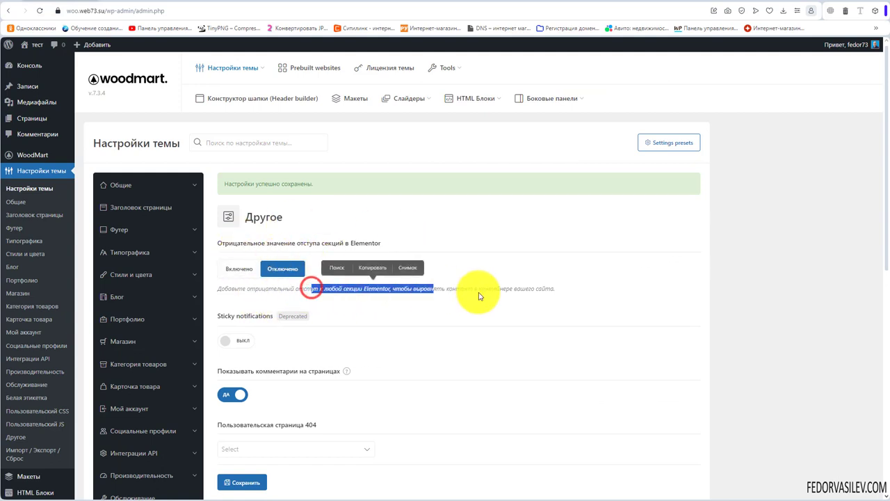
{"action": "left_click", "coordinate": [479, 287]}
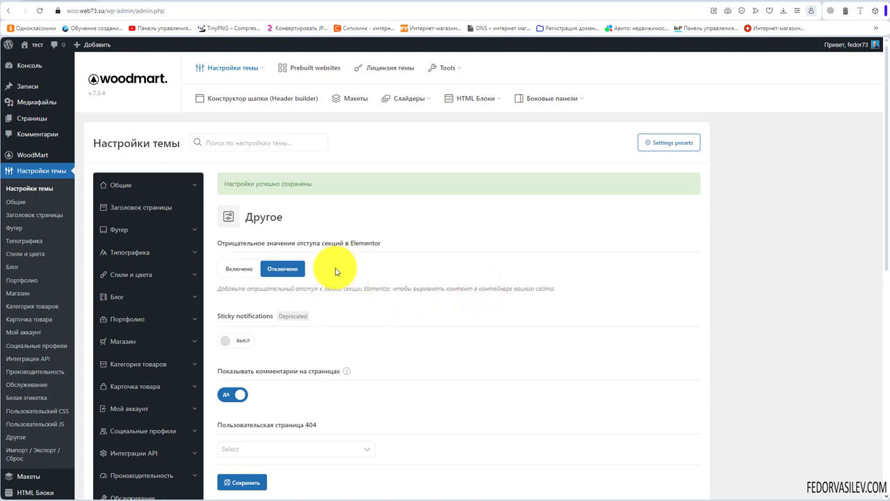
{"action": "left_click", "coordinate": [239, 268]}
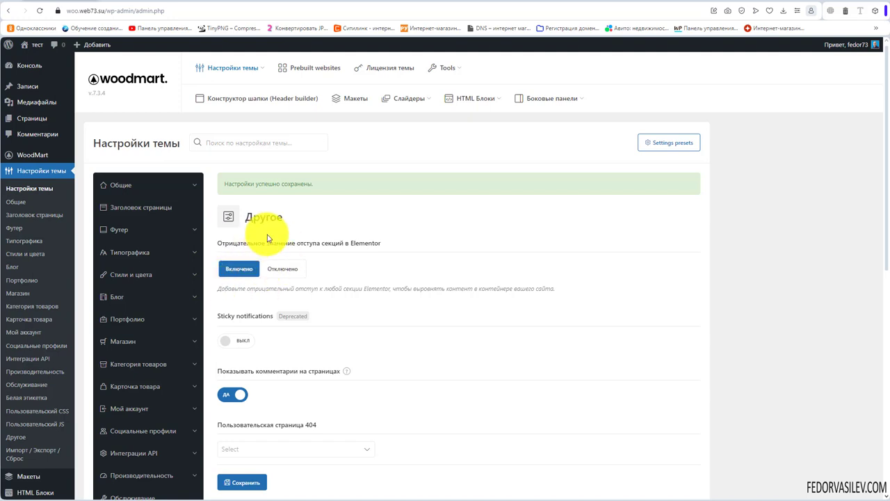
Turn the Sticky notifications option on and back off.
{"action": "left_click", "coordinate": [243, 347]}
{"action": "left_click", "coordinate": [287, 338]}
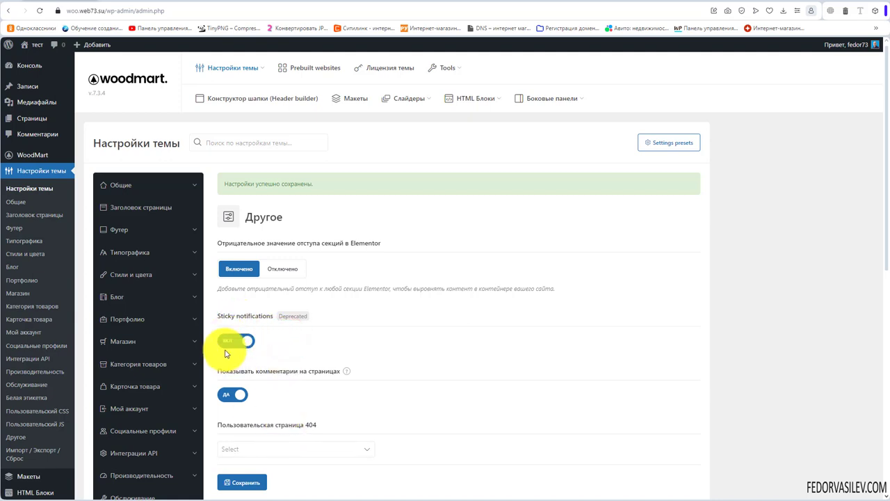
{"action": "left_click", "coordinate": [234, 339]}
View the hint preview for the option that shows comments on pages.
{"action": "scroll", "coordinate": [438, 324], "scroll_direction": "down", "scroll_amount": 3}
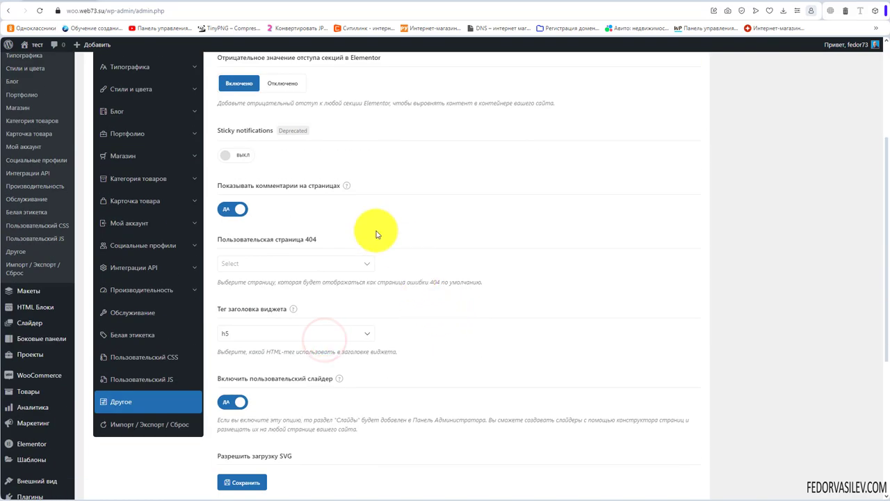
{"action": "mouse_move", "coordinate": [347, 185]}
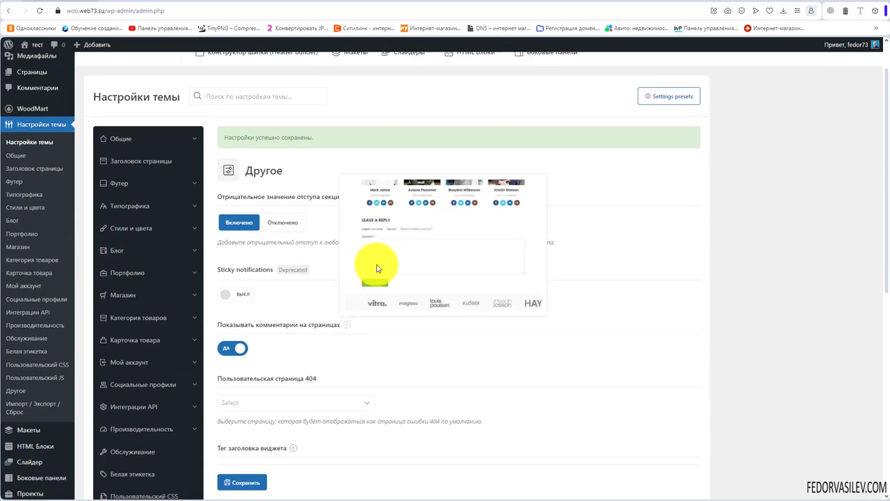
{"action": "scroll", "coordinate": [39, 106], "scroll_direction": "up", "scroll_amount": 2}
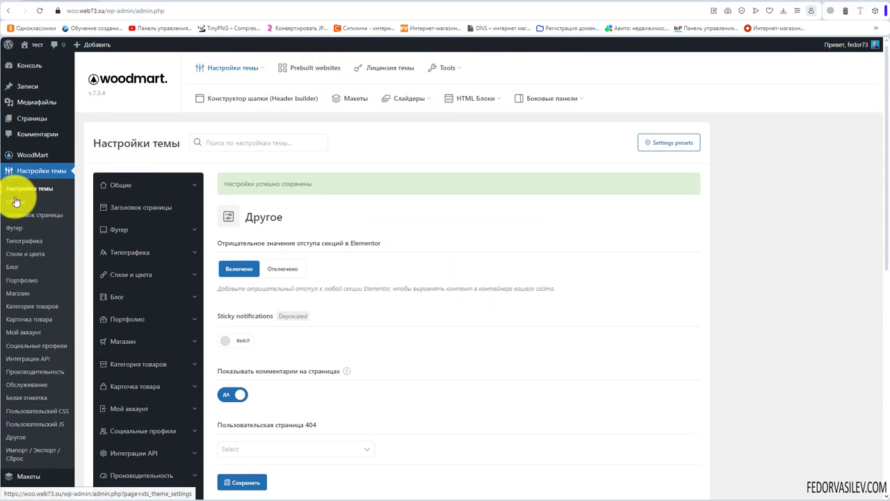
{"action": "mouse_move", "coordinate": [23, 122]}
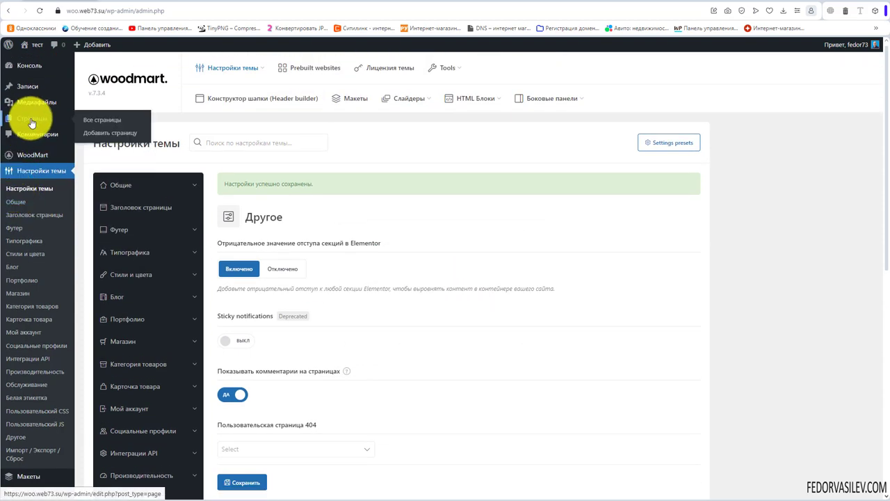
{"action": "mouse_move", "coordinate": [350, 374]}
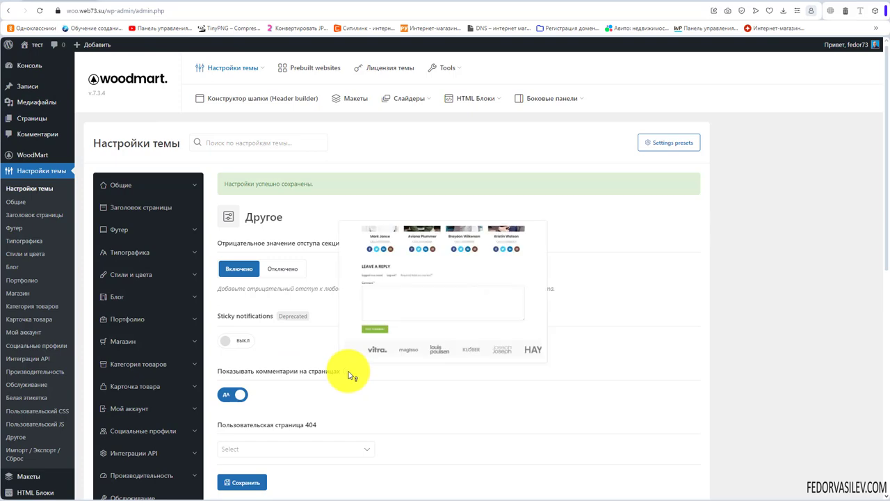
Review the list of selectable pages and the description of the Пользовательская страница 404 option.
{"action": "scroll", "coordinate": [399, 338], "scroll_direction": "down", "scroll_amount": 3}
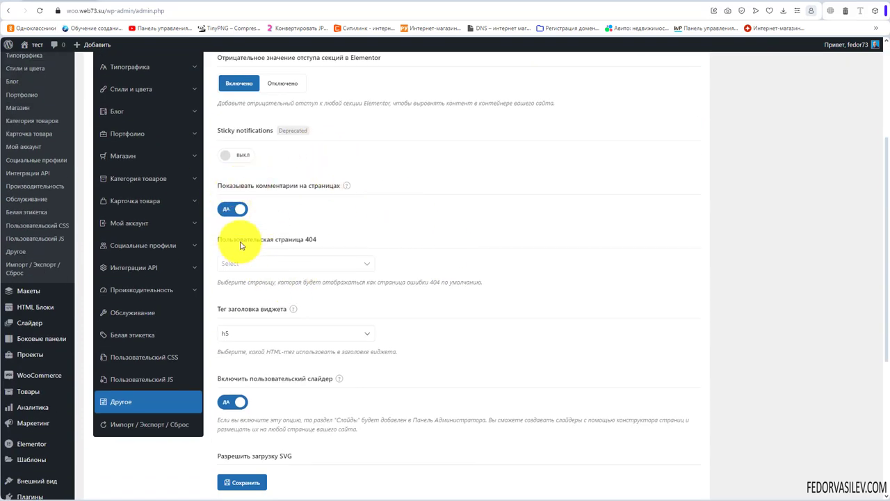
{"action": "left_click", "coordinate": [358, 264]}
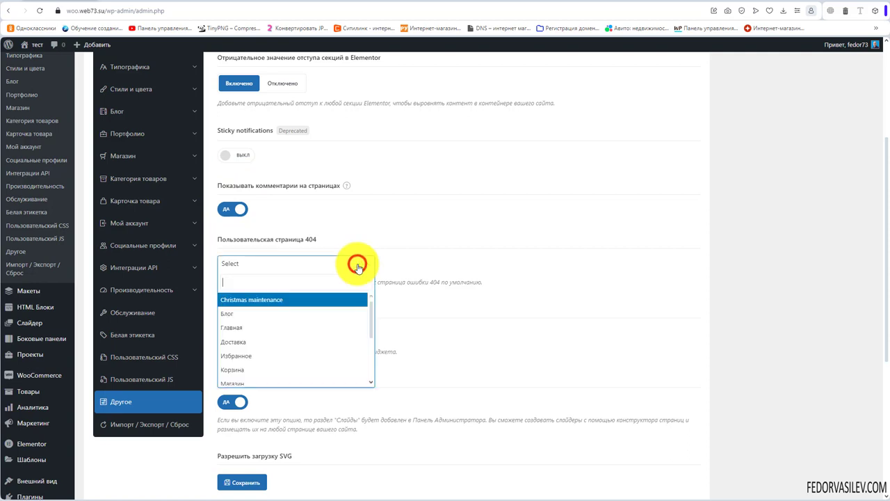
{"action": "left_click", "coordinate": [422, 247]}
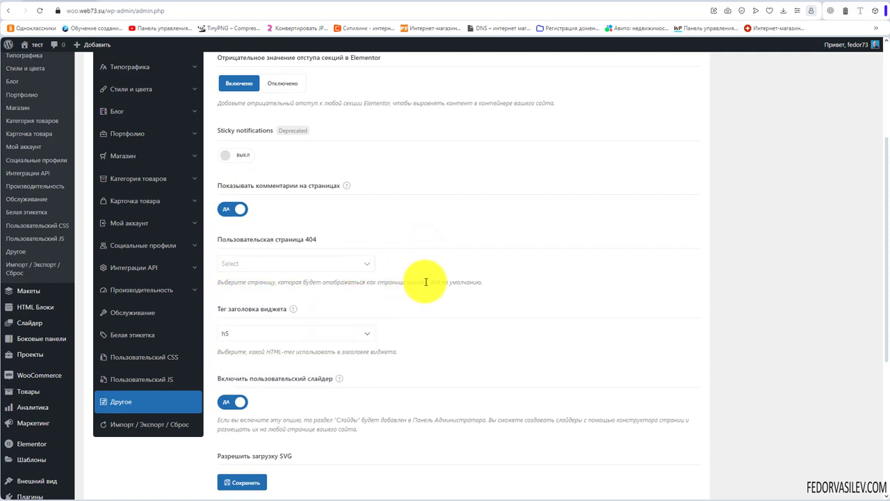
{"action": "left_click_drag", "start_coordinate": [424, 282], "coordinate": [457, 283]}
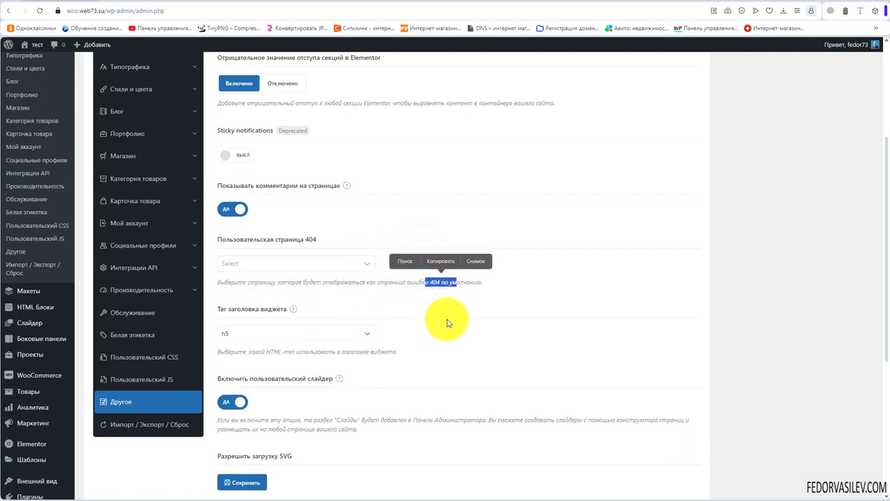
{"action": "left_click", "coordinate": [386, 297]}
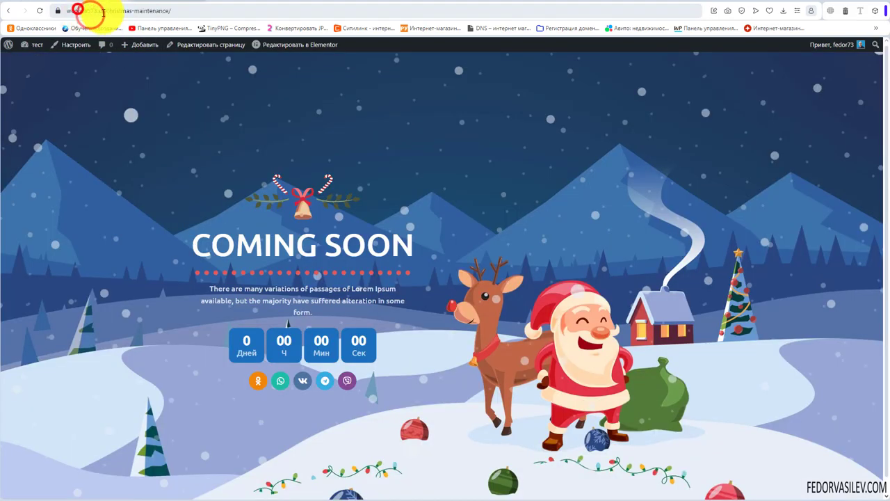
Open the nonexistent address woo.web73.su/43434 and look over the site's default 404 page.
{"action": "left_click_drag", "start_coordinate": [106, 11], "coordinate": [309, 23]}
{"action": "type", "text": "c"}
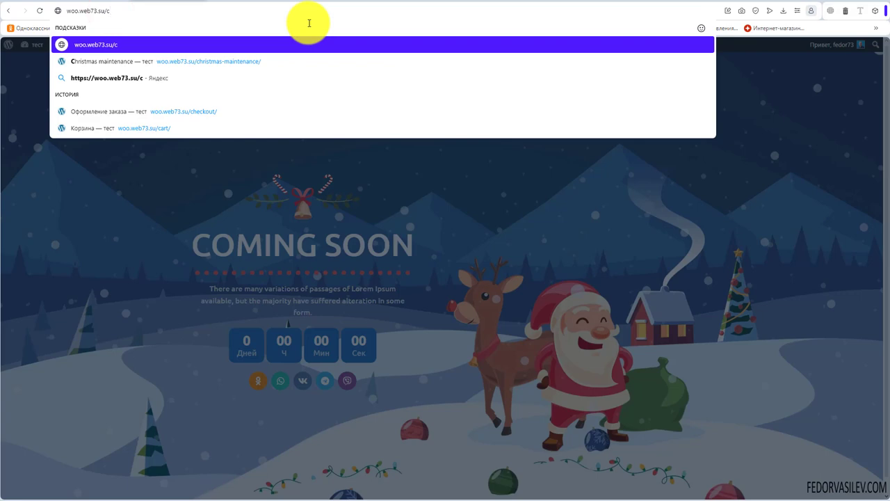
{"action": "key", "text": "BackSpace"}
{"action": "type", "text": "43434"}
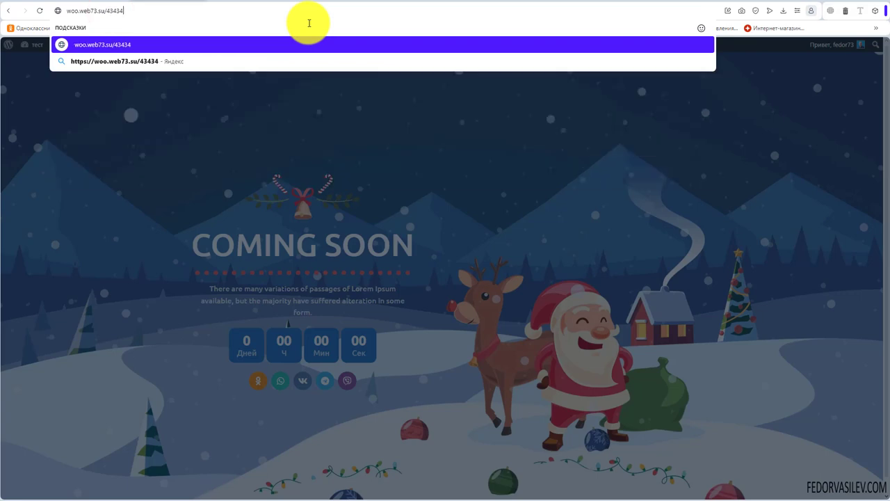
{"action": "key", "text": "Return"}
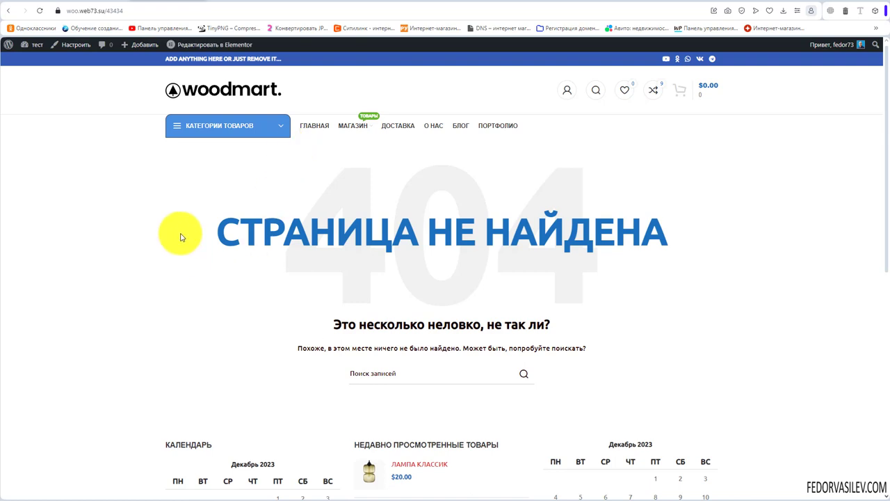
{"action": "left_click_drag", "start_coordinate": [202, 230], "coordinate": [636, 298]}
{"action": "left_click", "coordinate": [634, 299]}
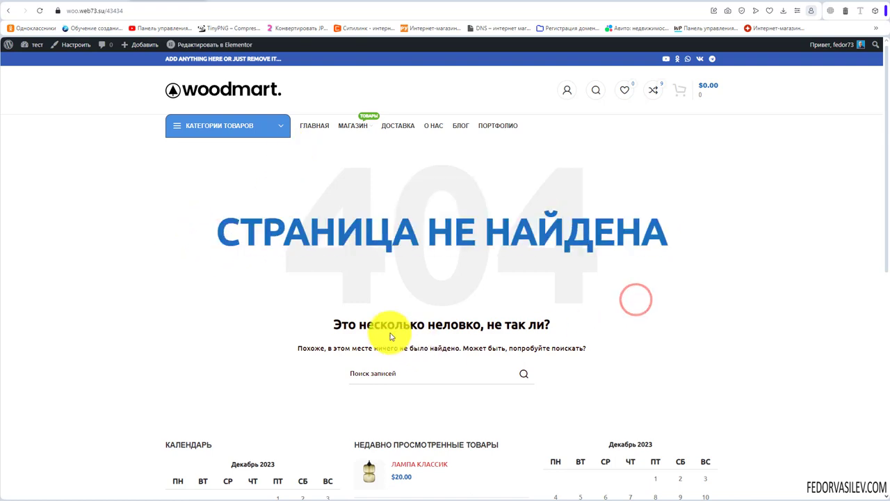
{"action": "scroll", "coordinate": [327, 312], "scroll_direction": "down", "scroll_amount": 1}
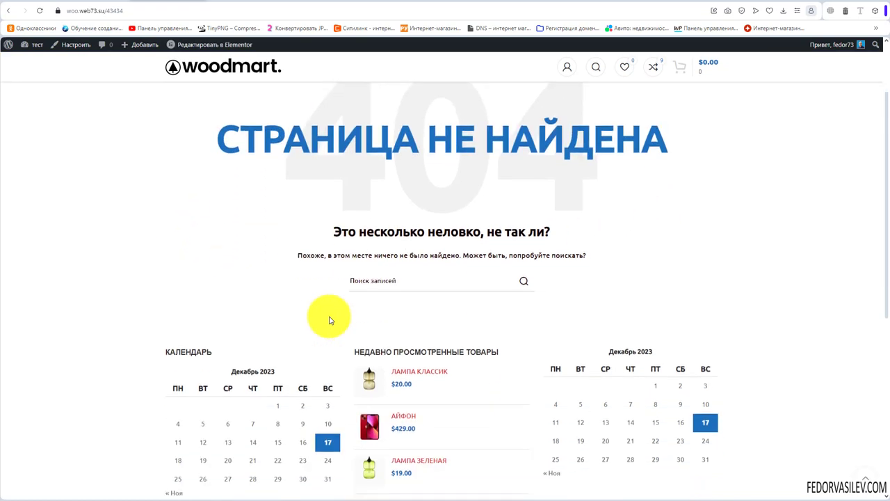
{"action": "scroll", "coordinate": [328, 317], "scroll_direction": "up", "scroll_amount": 1}
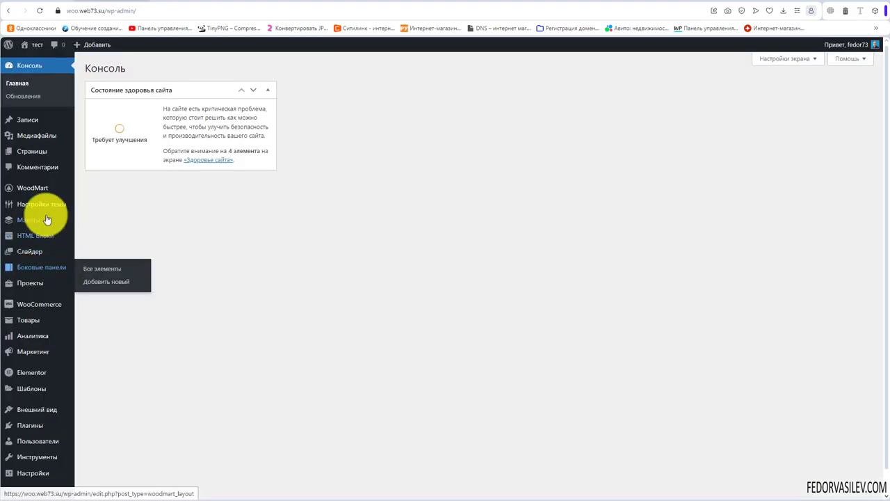
Open WoodMart's Prebuilt websites and filter the additional pages to the 404 category.
{"action": "mouse_move", "coordinate": [32, 189]}
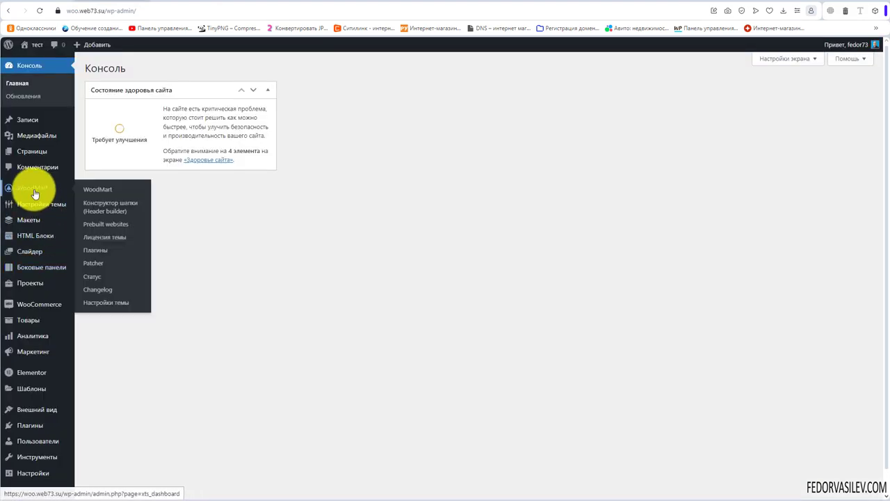
{"action": "left_click", "coordinate": [106, 225]}
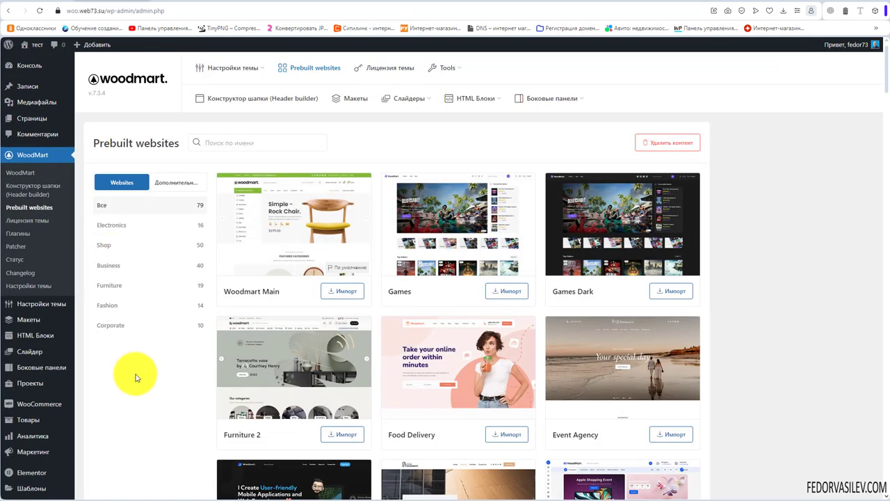
{"action": "left_click", "coordinate": [176, 182]}
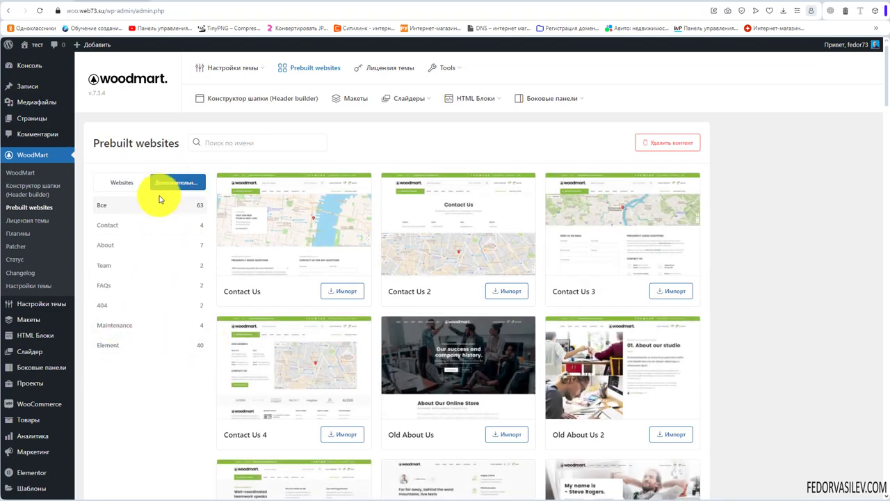
{"action": "left_click", "coordinate": [104, 305]}
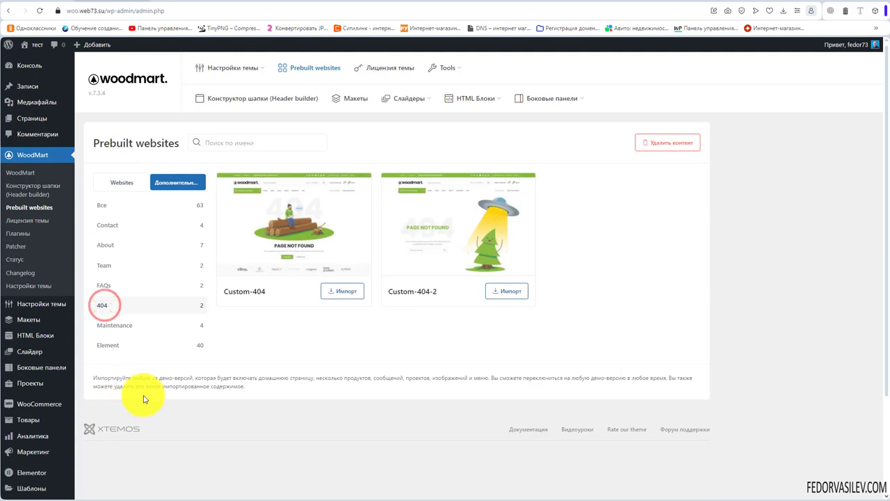
Preview the Custom-404-2 demo page and examine its heading, text, product search and illustration.
{"action": "mouse_move", "coordinate": [293, 245]}
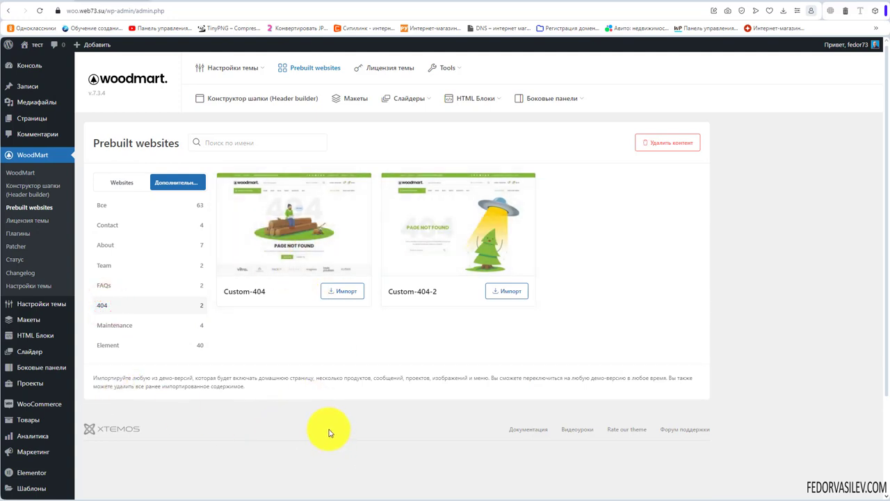
{"action": "mouse_move", "coordinate": [452, 240]}
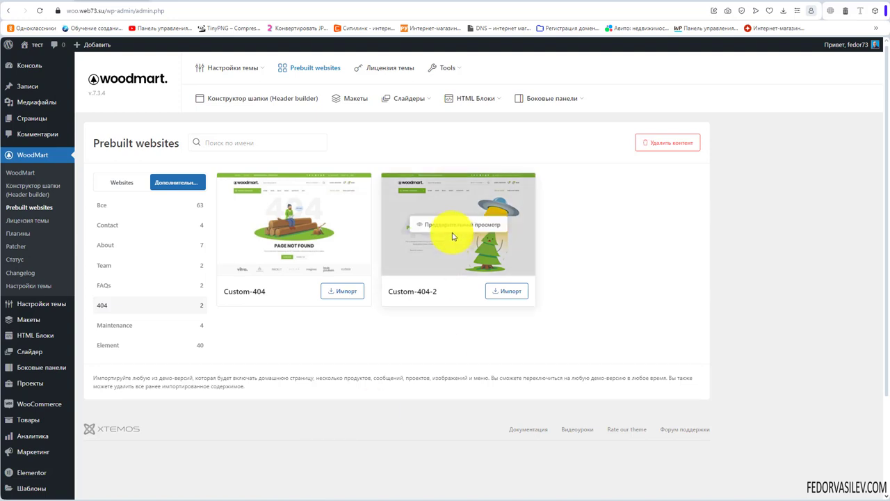
{"action": "left_click", "coordinate": [456, 224]}
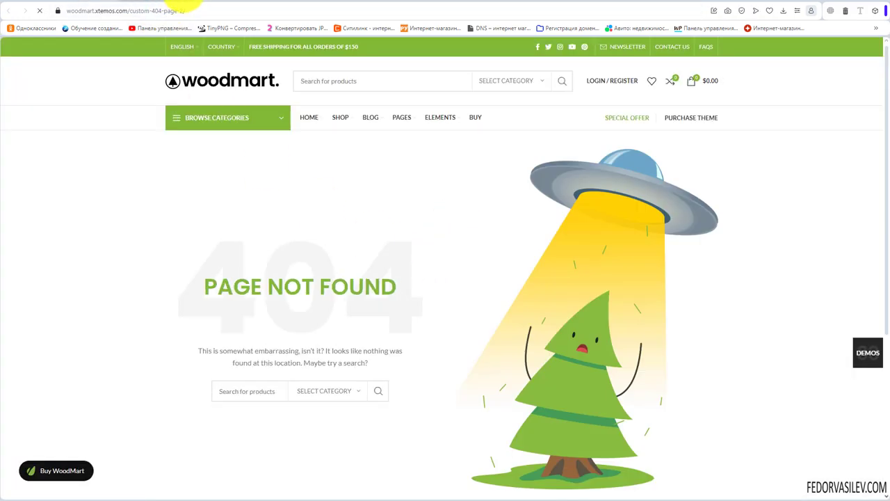
{"action": "scroll", "coordinate": [209, 253], "scroll_direction": "down", "scroll_amount": 2}
{"action": "scroll", "coordinate": [195, 260], "scroll_direction": "up", "scroll_amount": 2}
{"action": "scroll", "coordinate": [180, 306], "scroll_direction": "up", "scroll_amount": 1}
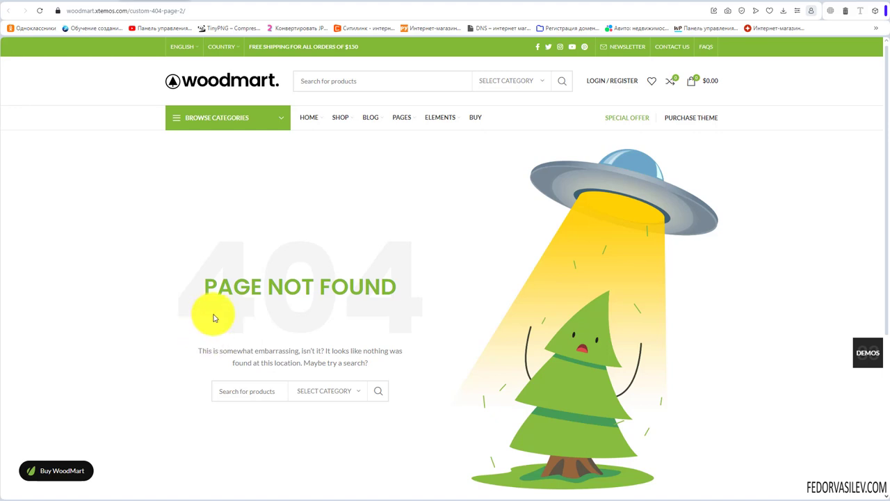
{"action": "scroll", "coordinate": [214, 317], "scroll_direction": "down", "scroll_amount": 2}
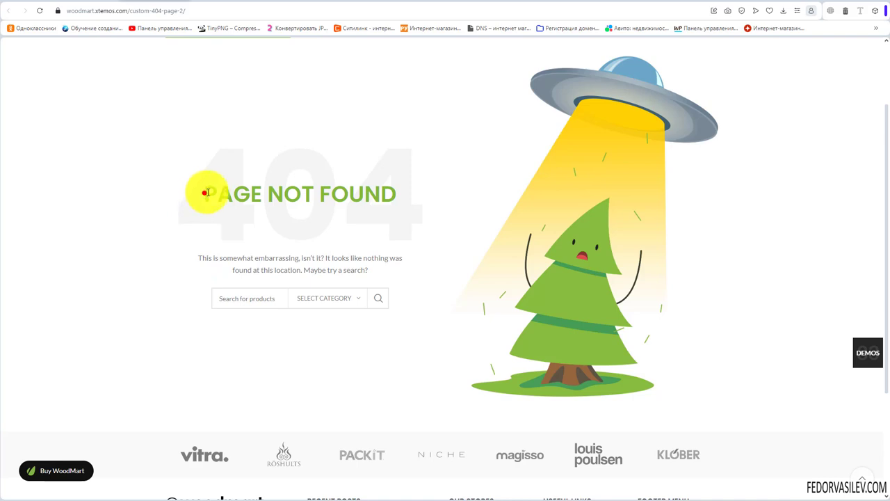
{"action": "left_click_drag", "start_coordinate": [206, 192], "coordinate": [396, 194]}
{"action": "left_click_drag", "start_coordinate": [199, 258], "coordinate": [343, 270]}
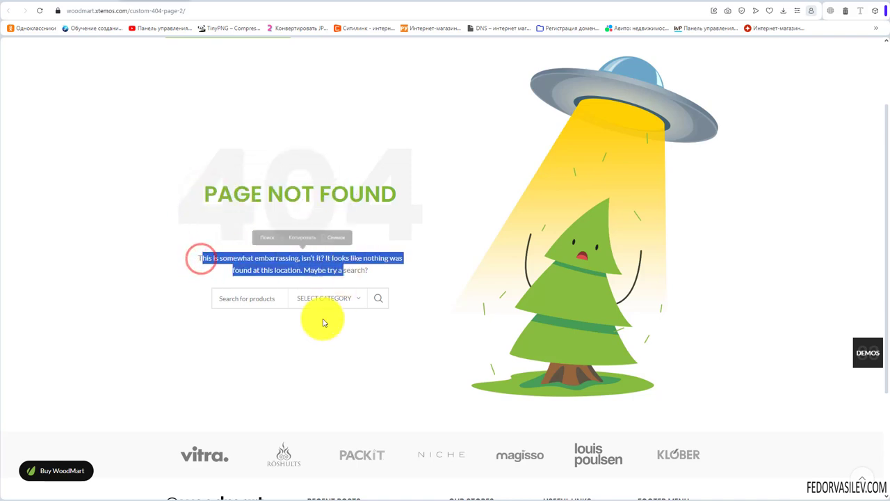
{"action": "left_click", "coordinate": [314, 328]}
{"action": "left_click", "coordinate": [238, 299]}
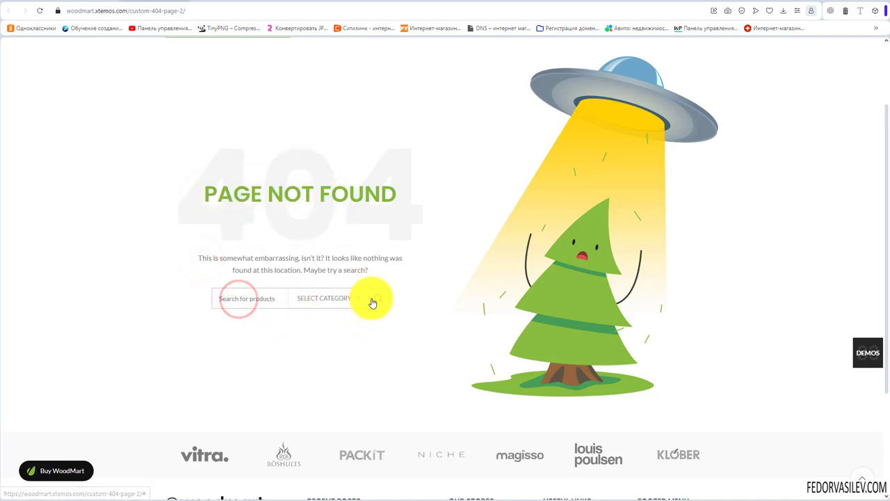
{"action": "scroll", "coordinate": [436, 344], "scroll_direction": "up", "scroll_amount": 2}
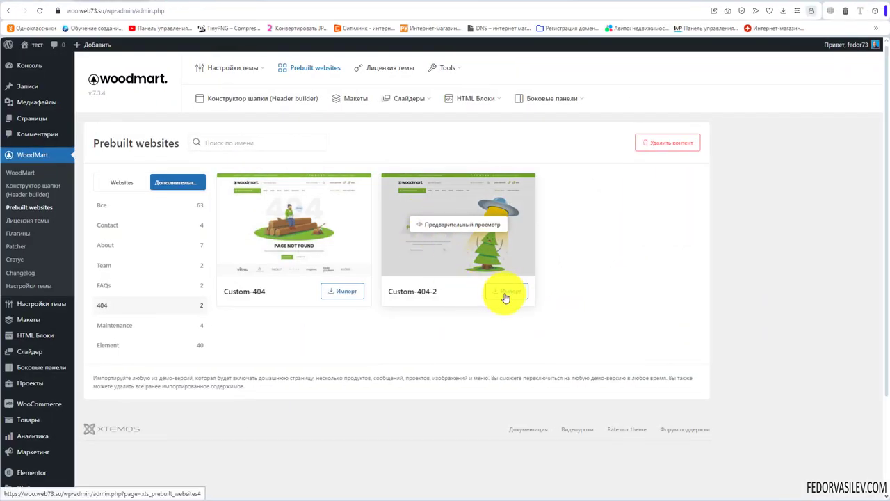
Import the Custom-404-2 page and open the resulting Custom 404 2 page in the Elementor editor.
{"action": "left_click", "coordinate": [505, 292]}
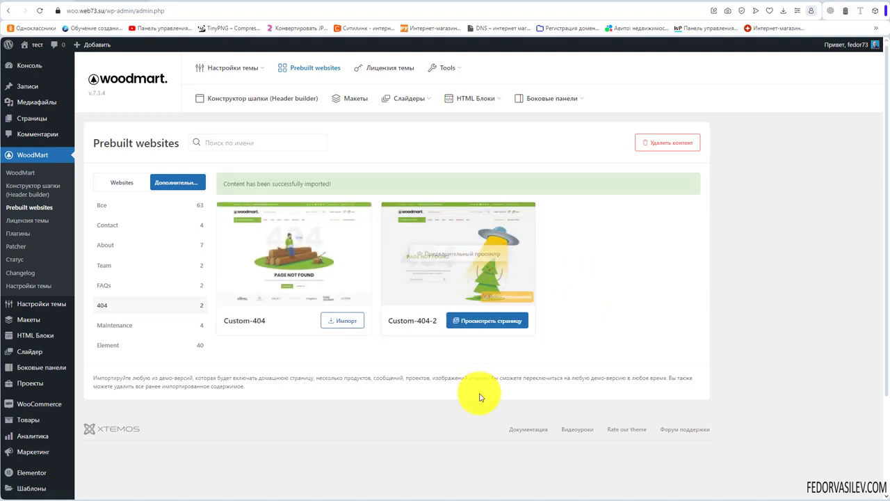
{"action": "left_click", "coordinate": [14, 119]}
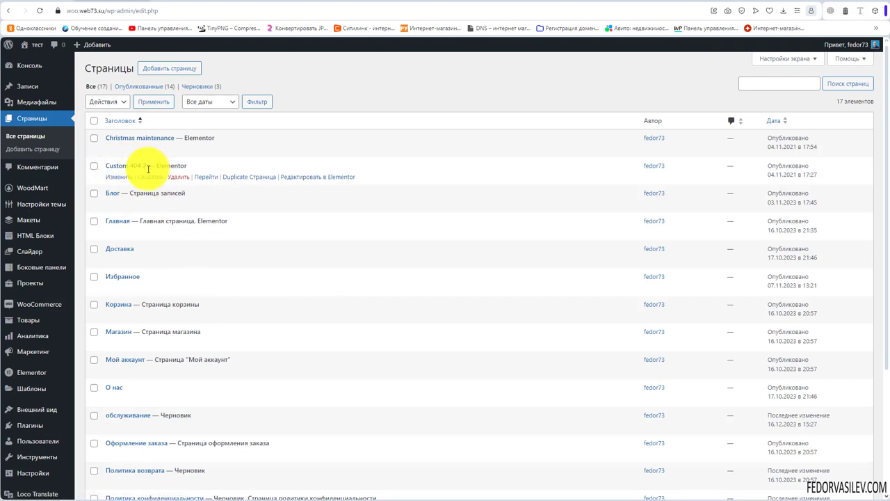
{"action": "left_click", "coordinate": [312, 177]}
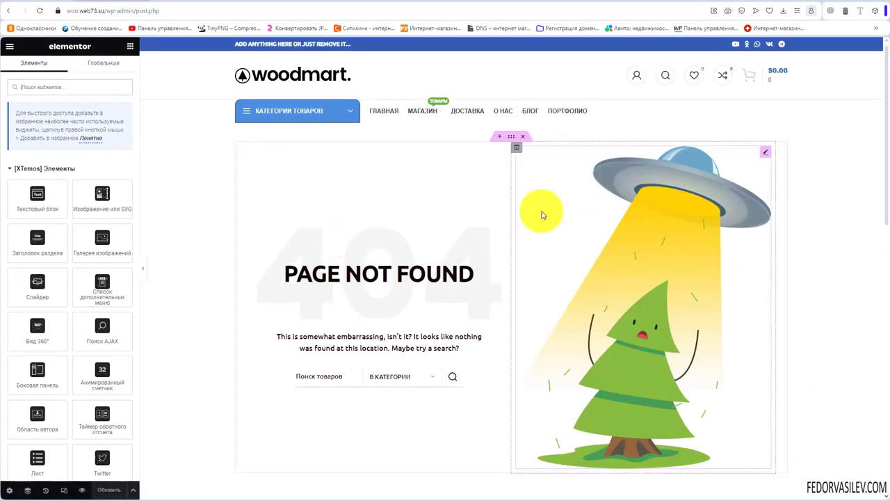
Inspect the PAGE NOT FOUND heading's content, and move the explanatory text block into the other column below the tree illustration.
{"action": "left_click", "coordinate": [501, 235]}
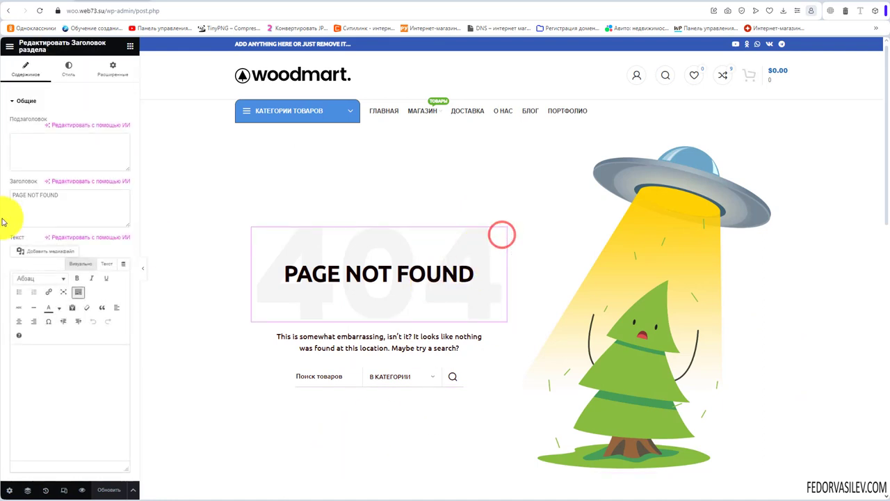
{"action": "triple_click", "coordinate": [61, 199]}
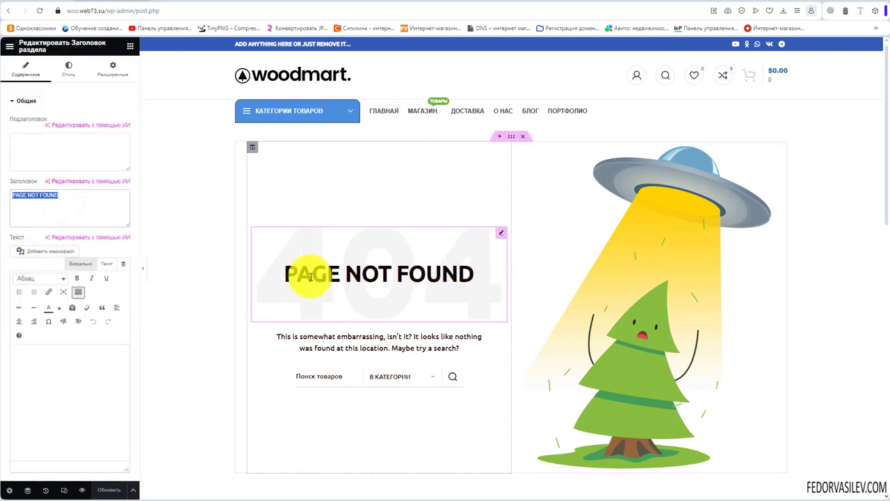
{"action": "left_click", "coordinate": [500, 336]}
{"action": "left_click_drag", "start_coordinate": [500, 335], "coordinate": [644, 487]}
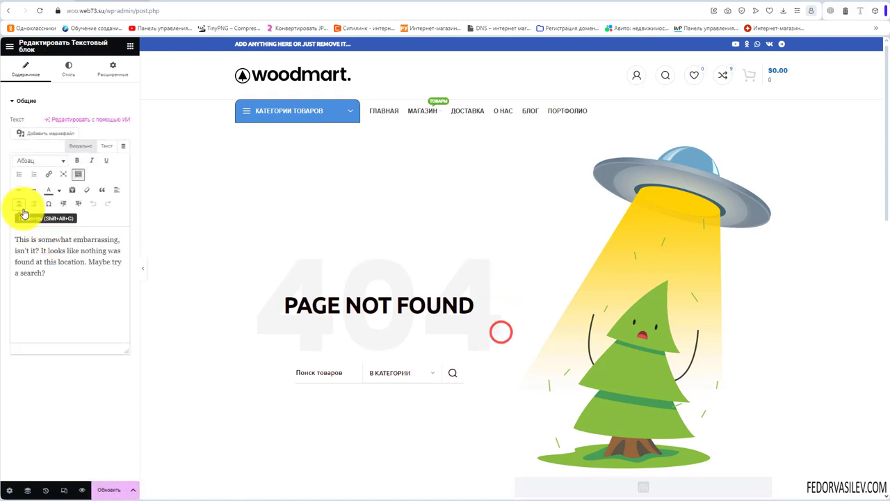
Delete the product search element below the PAGE NOT FOUND heading and update the page.
{"action": "right_click", "coordinate": [502, 376]}
{"action": "left_click", "coordinate": [523, 481]}
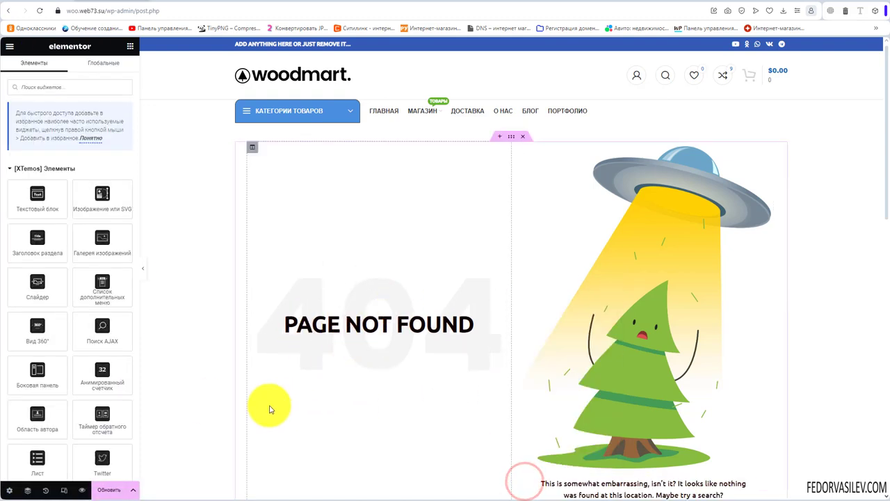
{"action": "scroll", "coordinate": [312, 367], "scroll_direction": "down", "scroll_amount": 3}
{"action": "scroll", "coordinate": [317, 363], "scroll_direction": "up", "scroll_amount": 2}
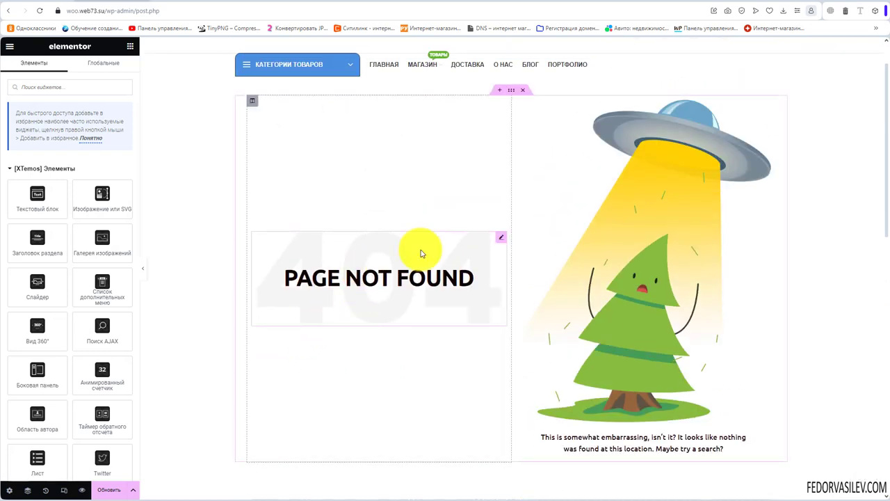
{"action": "left_click", "coordinate": [111, 486]}
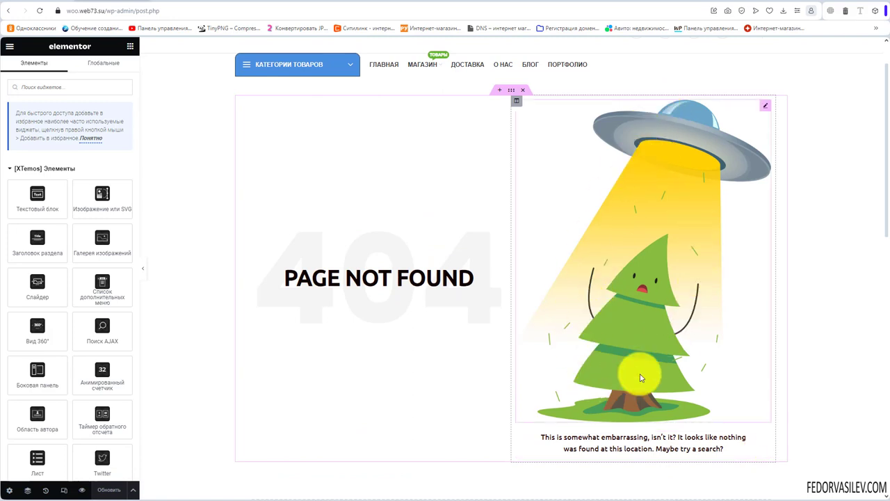
Set Пользовательская страница 404 to Custom 404 2 in the theme's Другое settings and save them.
{"action": "key", "text": "ctrl+Tab"}
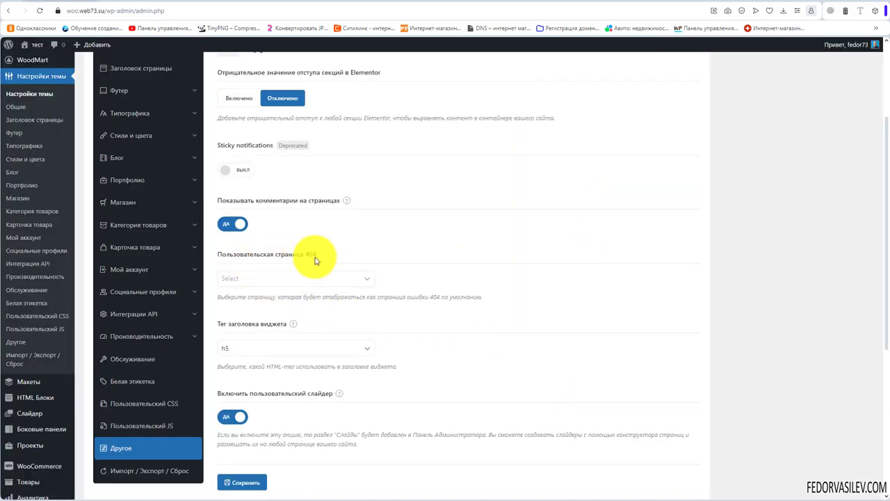
{"action": "left_click", "coordinate": [360, 279]}
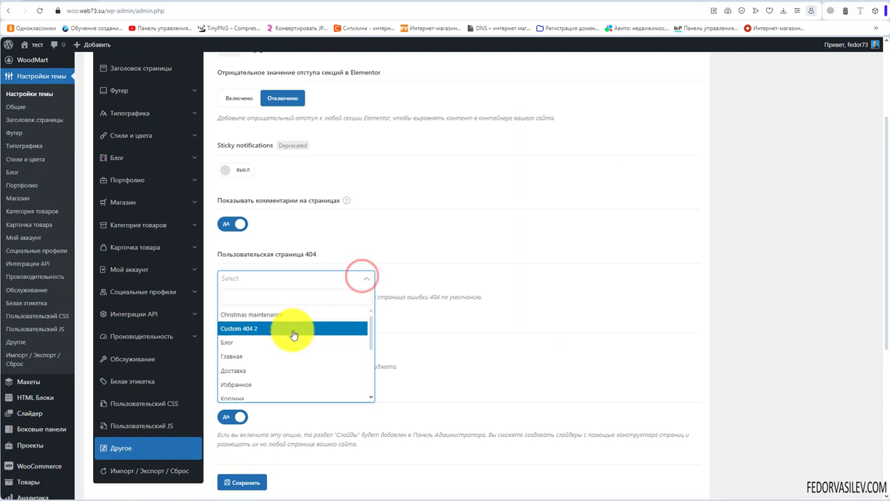
{"action": "left_click", "coordinate": [237, 331]}
{"action": "left_click", "coordinate": [239, 481]}
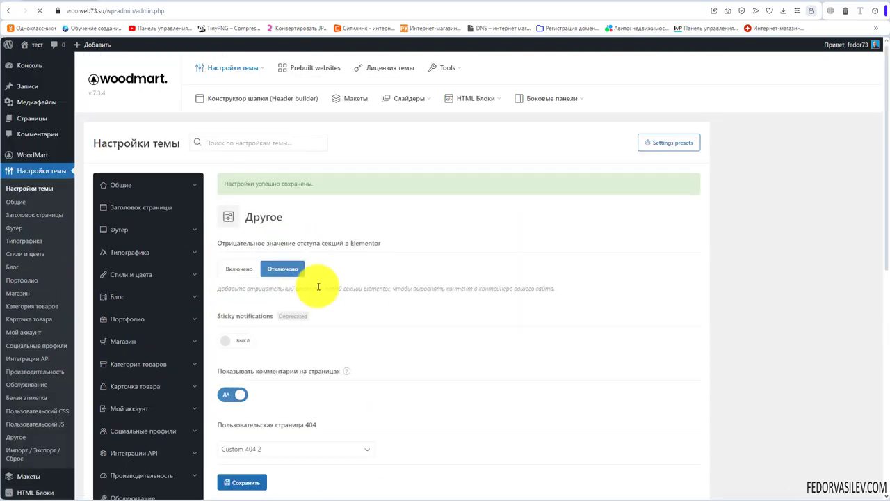
Reload the nonexistent /43434 address on the site and examine the custom 404 page from header to footer.
{"action": "scroll", "coordinate": [328, 301], "scroll_direction": "down", "scroll_amount": 4}
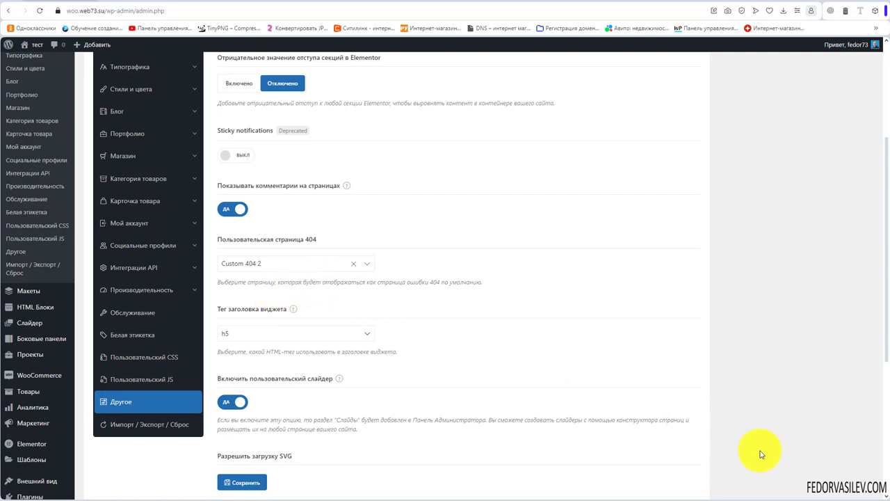
{"action": "key", "text": "ctrl+Tab"}
{"action": "left_click", "coordinate": [40, 12]}
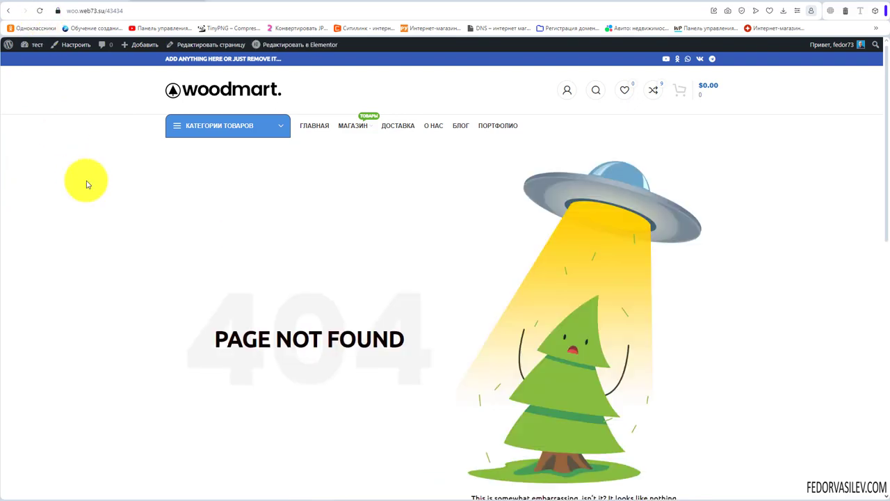
{"action": "scroll", "coordinate": [156, 220], "scroll_direction": "down", "scroll_amount": 2}
{"action": "scroll", "coordinate": [156, 221], "scroll_direction": "down", "scroll_amount": 2}
{"action": "scroll", "coordinate": [155, 218], "scroll_direction": "up", "scroll_amount": 4}
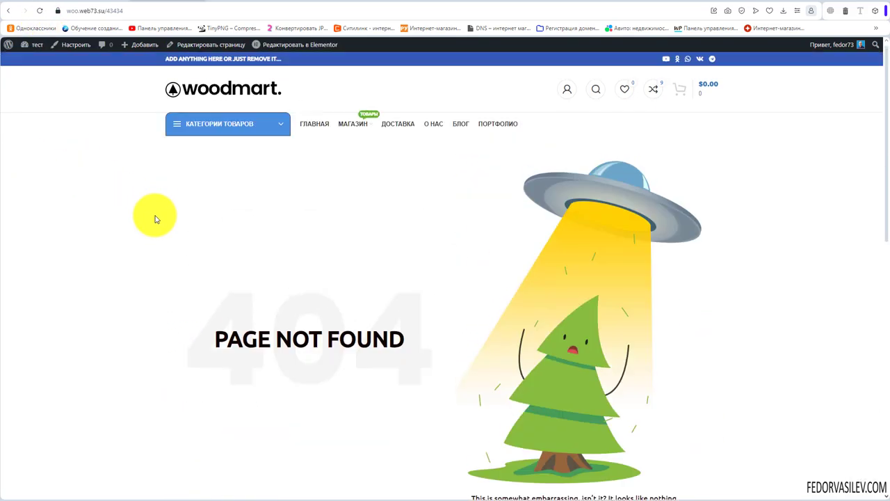
{"action": "scroll", "coordinate": [327, 245], "scroll_direction": "down", "scroll_amount": 1}
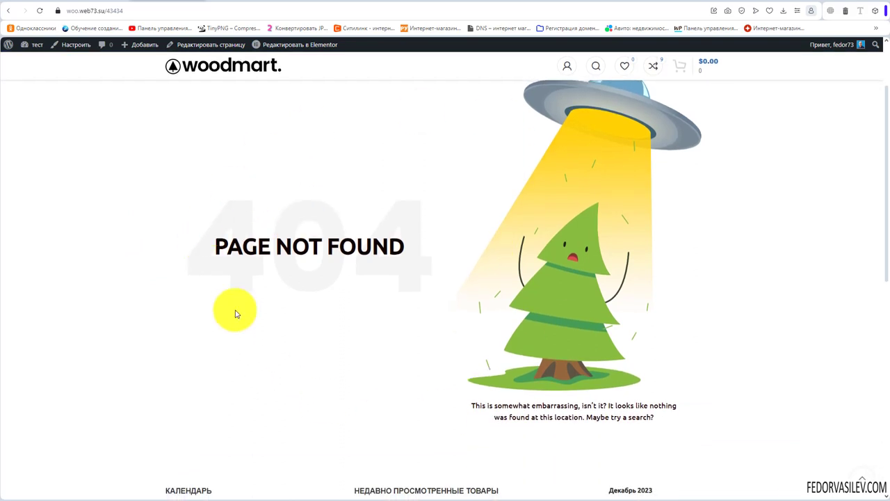
{"action": "scroll", "coordinate": [364, 294], "scroll_direction": "up", "scroll_amount": 2}
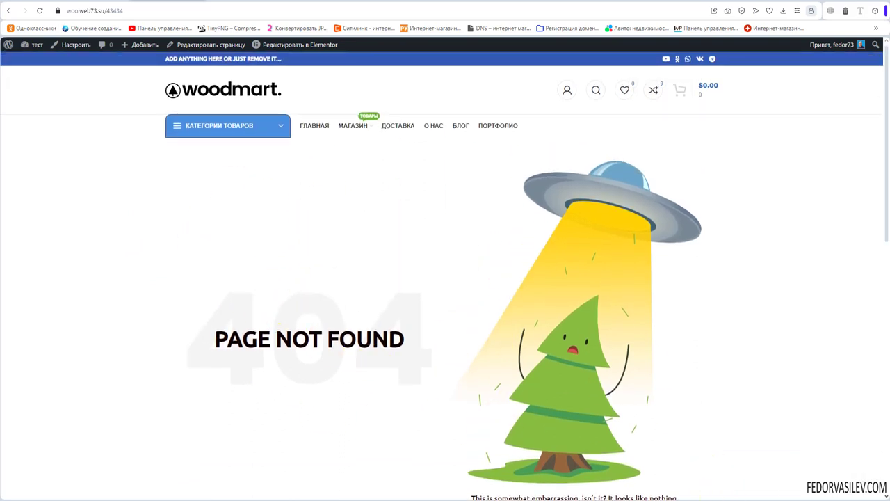
{"action": "key", "text": "ctrl+Tab"}
View the Тег заголовка виджета preview and tag choices, and compare them with the filter widget headings on the shop page.
{"action": "mouse_move", "coordinate": [294, 260]}
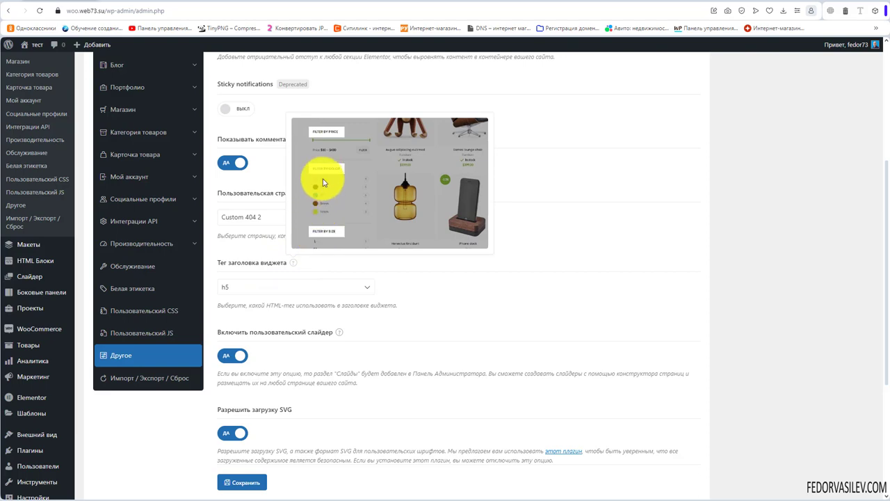
{"action": "left_click", "coordinate": [227, 287]}
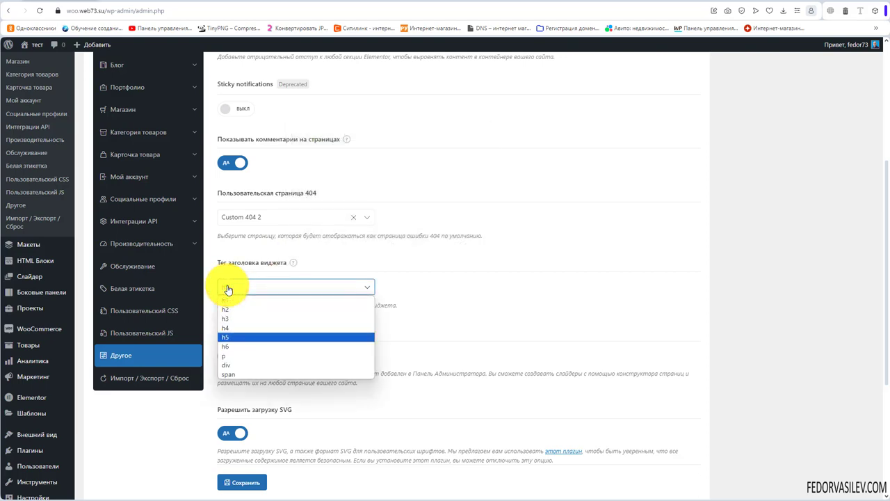
{"action": "left_click", "coordinate": [227, 287]}
{"action": "left_click", "coordinate": [174, 3]}
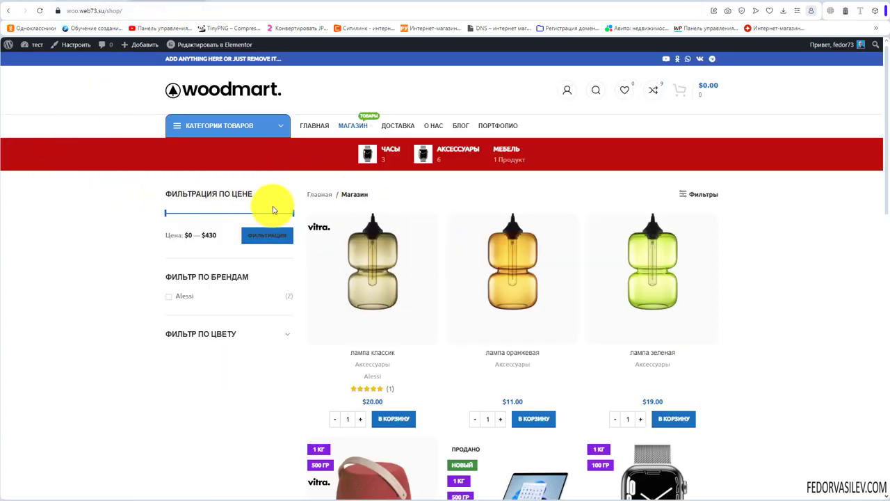
{"action": "left_click_drag", "start_coordinate": [265, 194], "coordinate": [193, 196]}
{"action": "left_click_drag", "start_coordinate": [254, 276], "coordinate": [159, 280]}
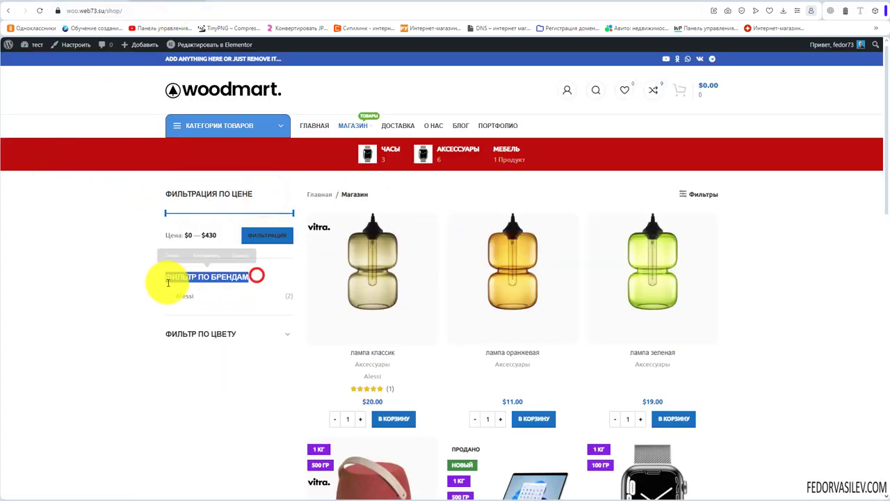
{"action": "left_click", "coordinate": [295, 336]}
{"action": "left_click", "coordinate": [251, 333]}
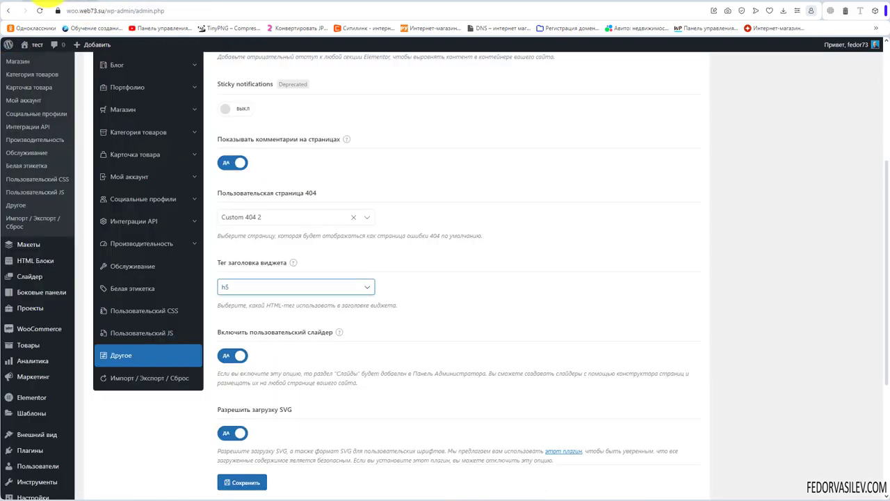
Review the heading tags from h1 to span offered for Тег заголовка виджета without choosing another one.
{"action": "left_click", "coordinate": [258, 286]}
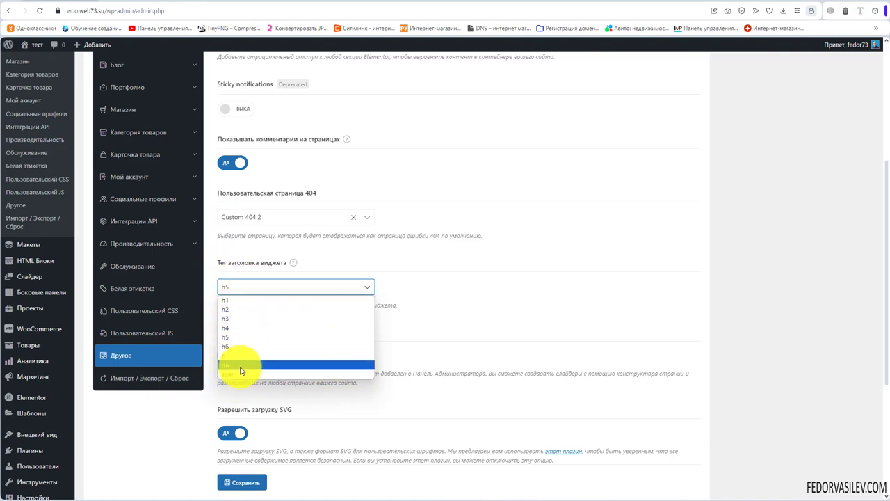
{"action": "left_click", "coordinate": [456, 283]}
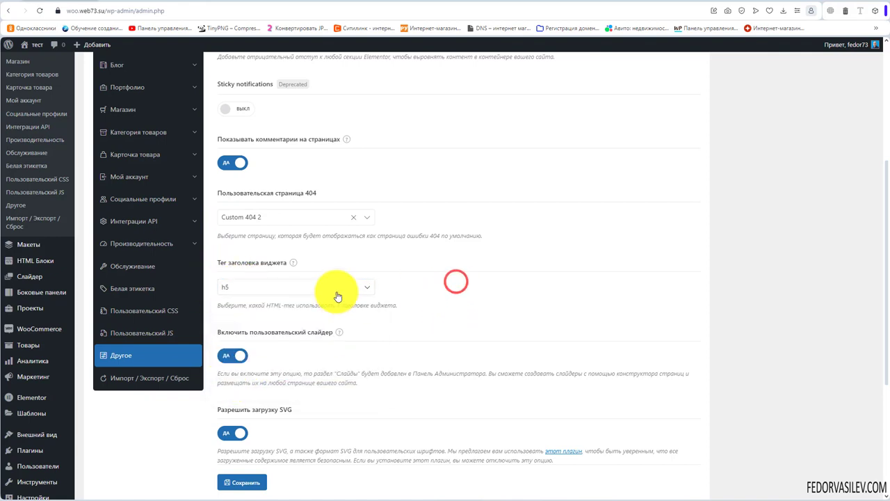
{"action": "left_click", "coordinate": [339, 285]}
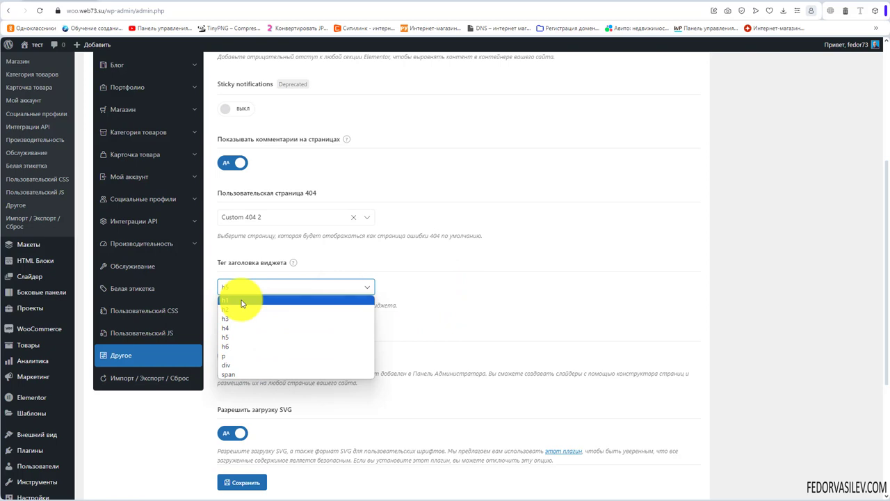
{"action": "left_click", "coordinate": [437, 280]}
View the Включить пользовательский слайдер preview and try switching the option off and on again.
{"action": "mouse_move", "coordinate": [339, 333]}
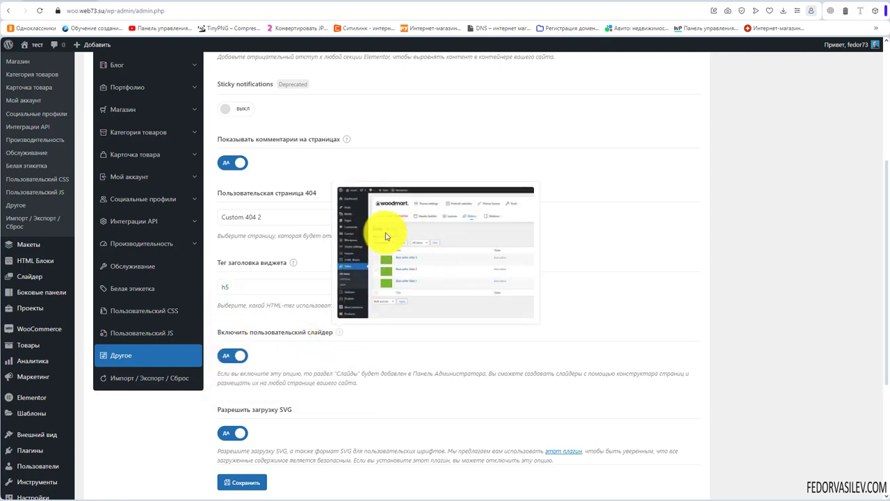
{"action": "mouse_move", "coordinate": [21, 278]}
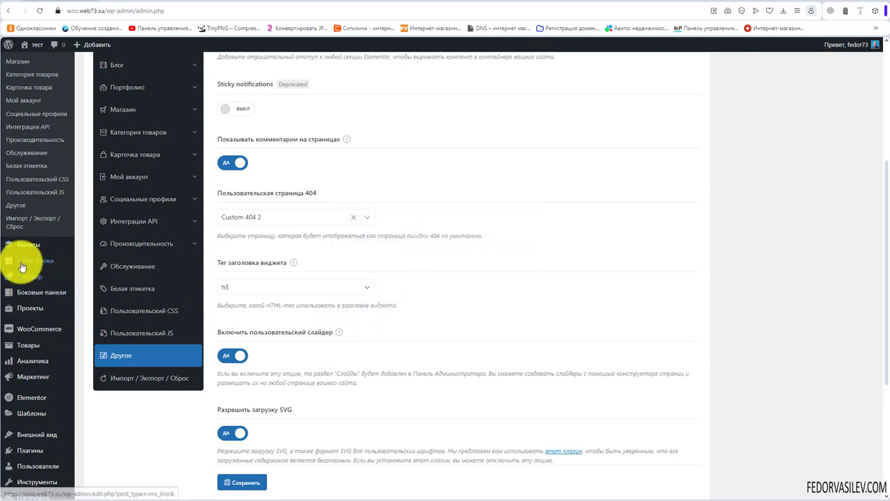
{"action": "left_click", "coordinate": [235, 355]}
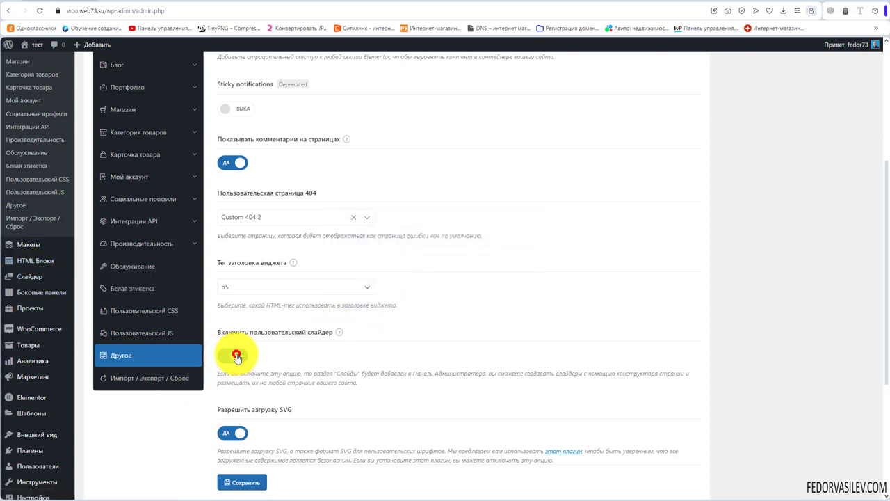
Examine the Разрешить загрузку SVG option, highlighting its title in the Другое settings.
{"action": "scroll", "coordinate": [342, 341], "scroll_direction": "down", "scroll_amount": 2}
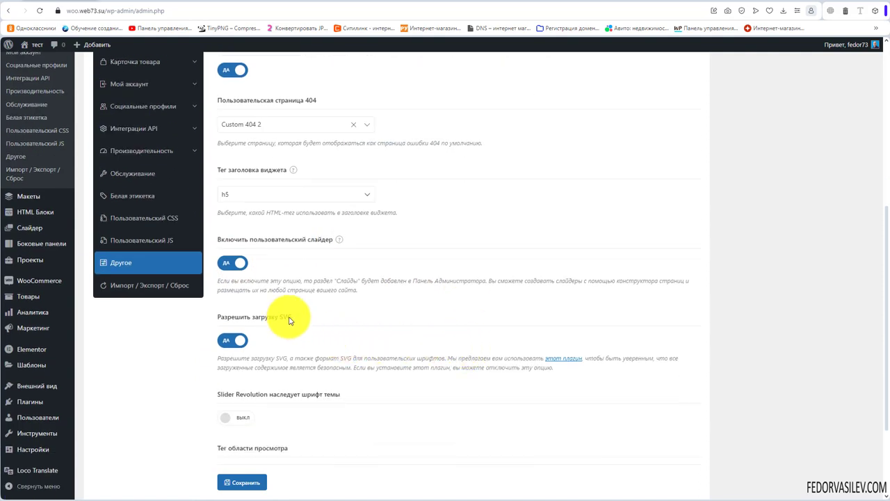
{"action": "left_click_drag", "start_coordinate": [253, 317], "coordinate": [289, 318]}
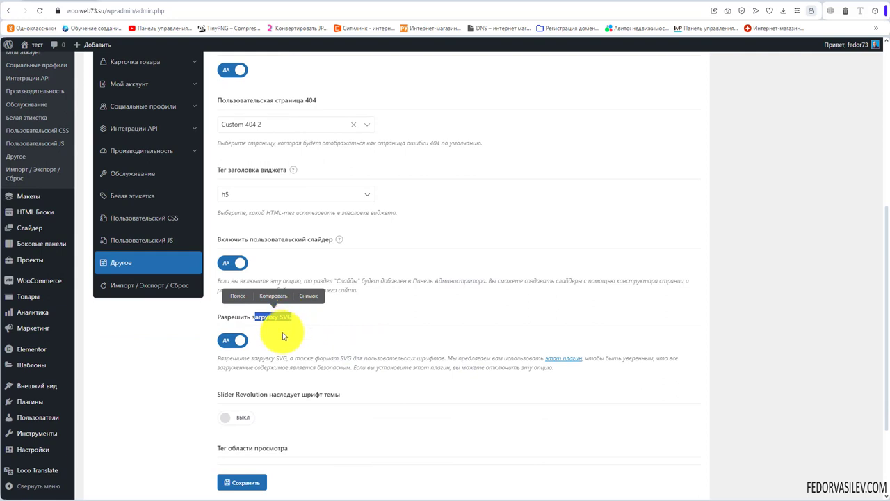
{"action": "left_click", "coordinate": [278, 324]}
{"action": "left_click_drag", "start_coordinate": [269, 318], "coordinate": [344, 331]}
{"action": "left_click", "coordinate": [318, 336]}
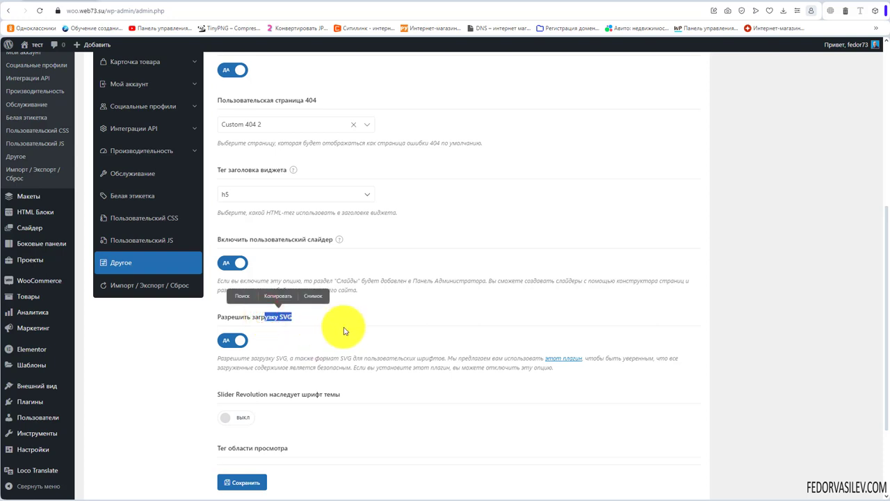
{"action": "left_click", "coordinate": [343, 330]}
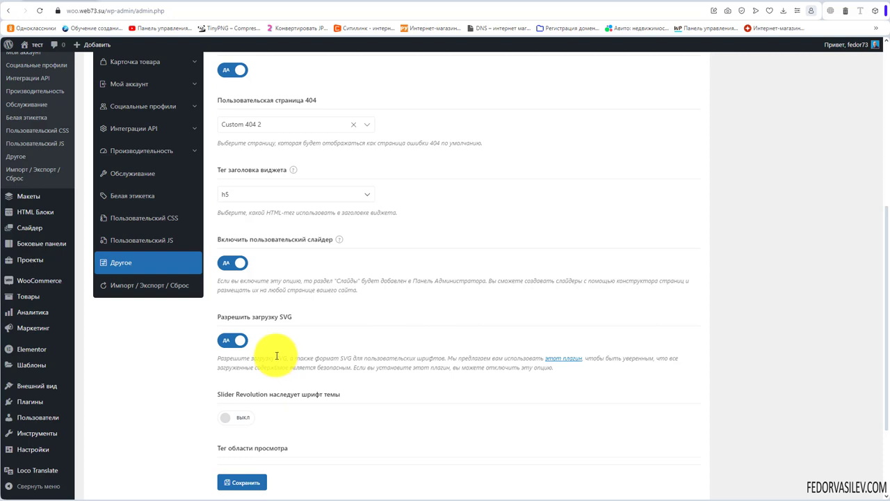
Open the plugin page linked in the SVG upload description in a separate tab, view it, and return to the theme settings.
{"action": "right_click", "coordinate": [570, 360]}
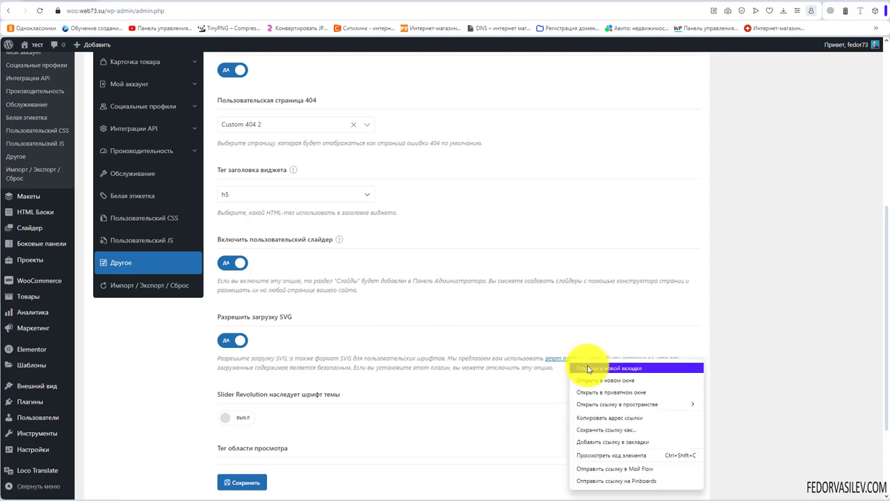
{"action": "left_click", "coordinate": [587, 369]}
{"action": "left_click", "coordinate": [118, 4]}
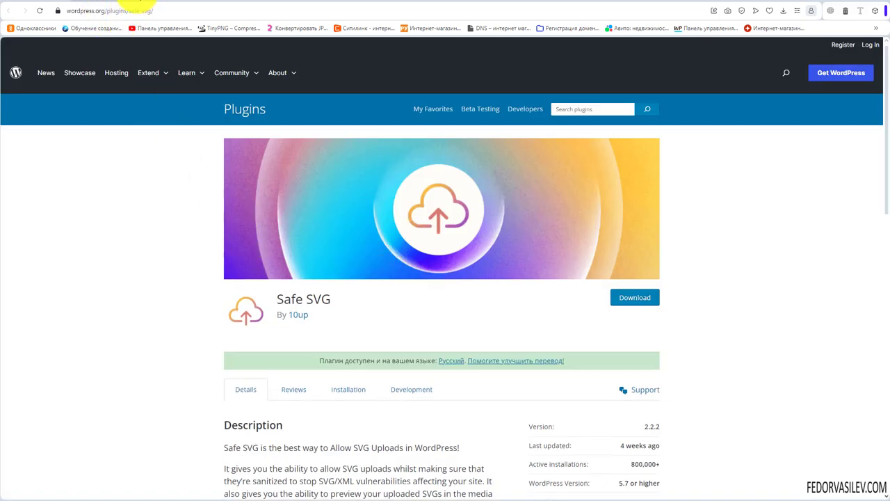
{"action": "left_click", "coordinate": [132, 4]}
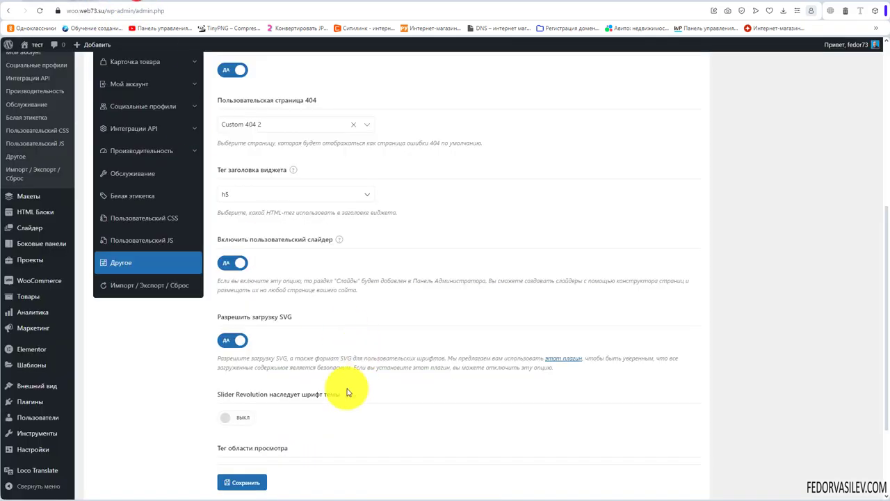
Find Safe SVG among the site's active plugins, highlight its name, and return to the Другое settings.
{"action": "right_click", "coordinate": [33, 406]}
{"action": "left_click", "coordinate": [35, 407]}
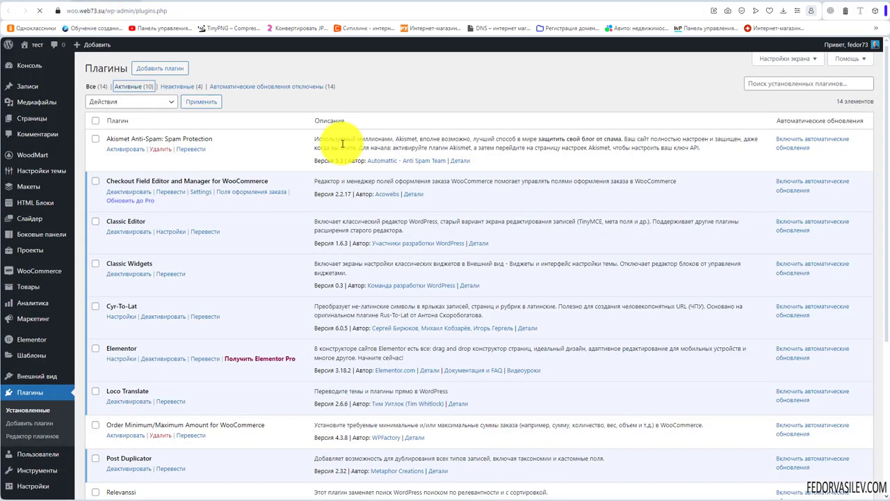
{"action": "scroll", "coordinate": [209, 279], "scroll_direction": "down", "scroll_amount": 3}
{"action": "left_click_drag", "start_coordinate": [142, 326], "coordinate": [108, 328]}
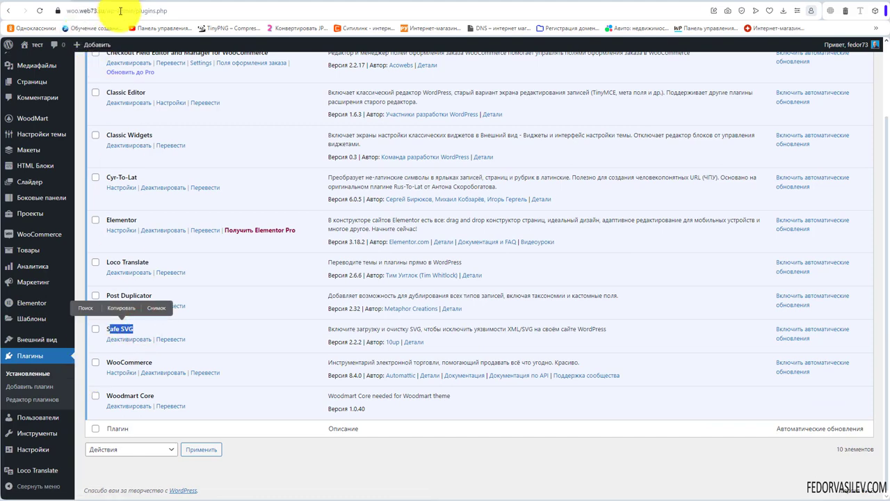
{"action": "key", "text": "alt+Left"}
Examine the Slider Revolution наследует шрифт темы option, highlighting the slider plugin's name in its title.
{"action": "scroll", "coordinate": [262, 272], "scroll_direction": "down", "scroll_amount": 2}
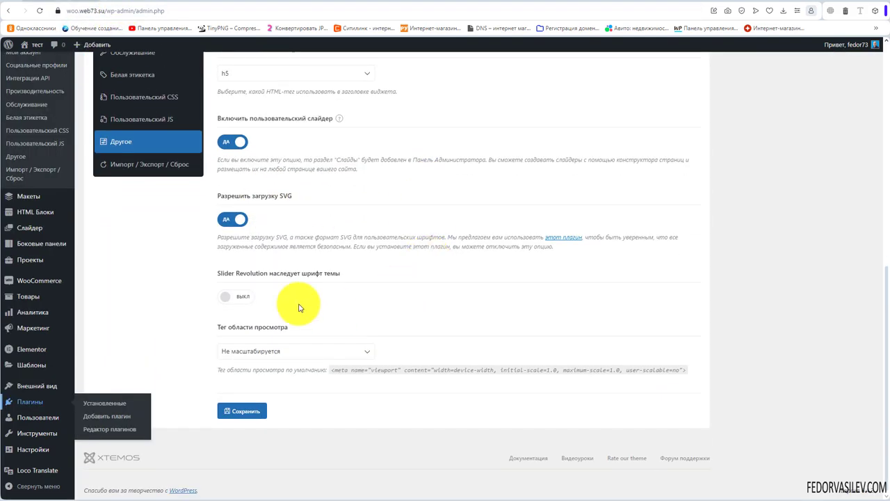
{"action": "left_click", "coordinate": [266, 273]}
{"action": "mouse_move", "coordinate": [210, 276]}
{"action": "left_mouse_down"}
{"action": "mouse_move", "coordinate": [265, 274]}
{"action": "mouse_move", "coordinate": [215, 275]}
{"action": "left_mouse_up"}
{"action": "left_click", "coordinate": [264, 273]}
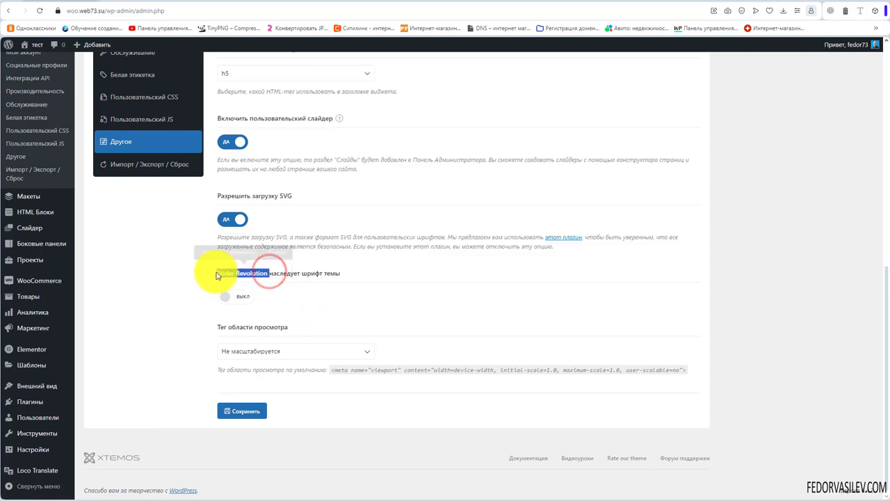
{"action": "left_click", "coordinate": [260, 276]}
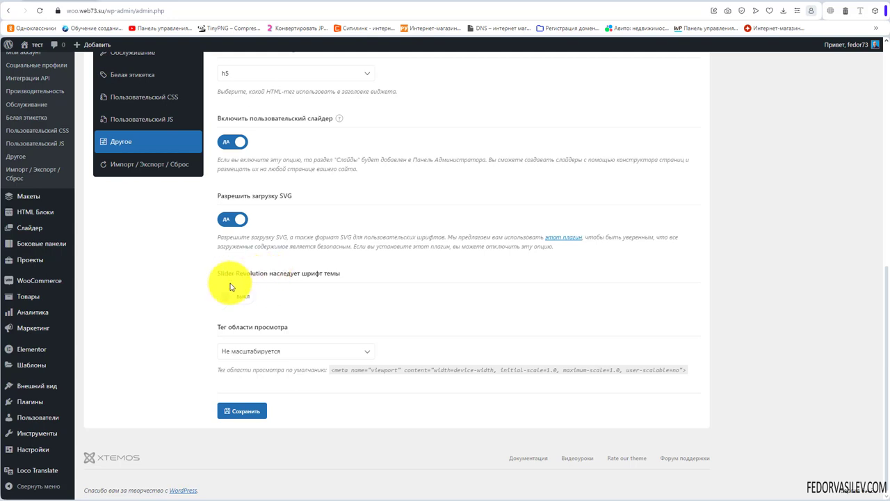
{"action": "left_click_drag", "start_coordinate": [268, 274], "coordinate": [223, 278]}
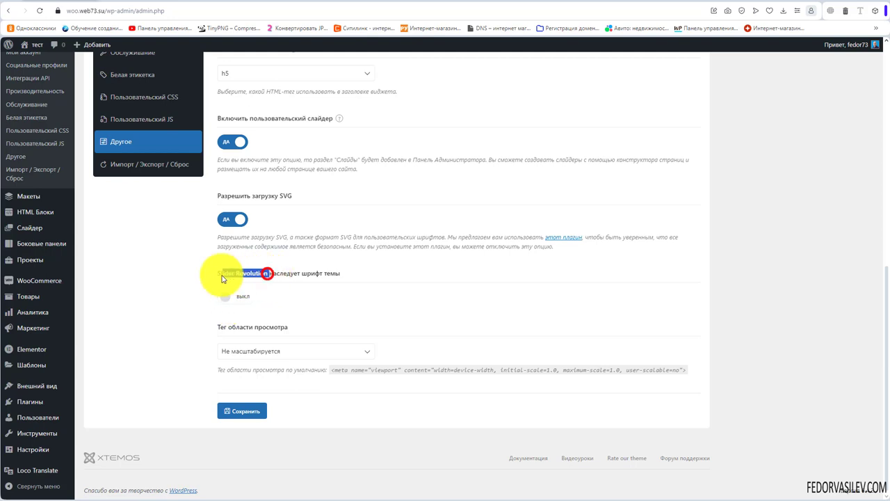
{"action": "left_click", "coordinate": [282, 280]}
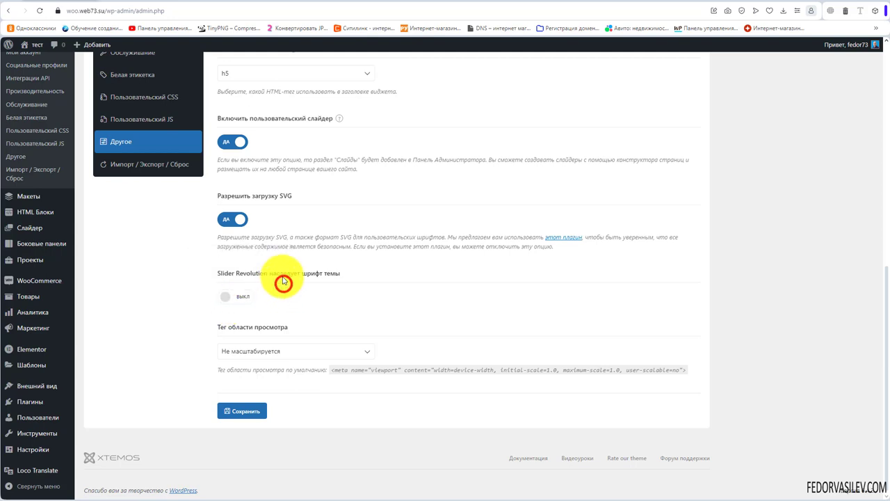
Switch Slider Revolution наследует шрифт темы on, highlight the words of its title, and switch it back off.
{"action": "left_click", "coordinate": [239, 295]}
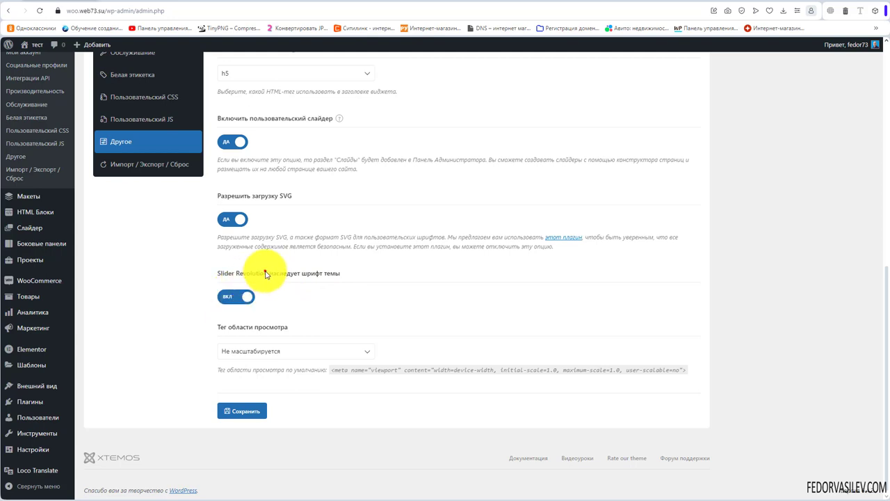
{"action": "left_click_drag", "start_coordinate": [265, 273], "coordinate": [225, 277]}
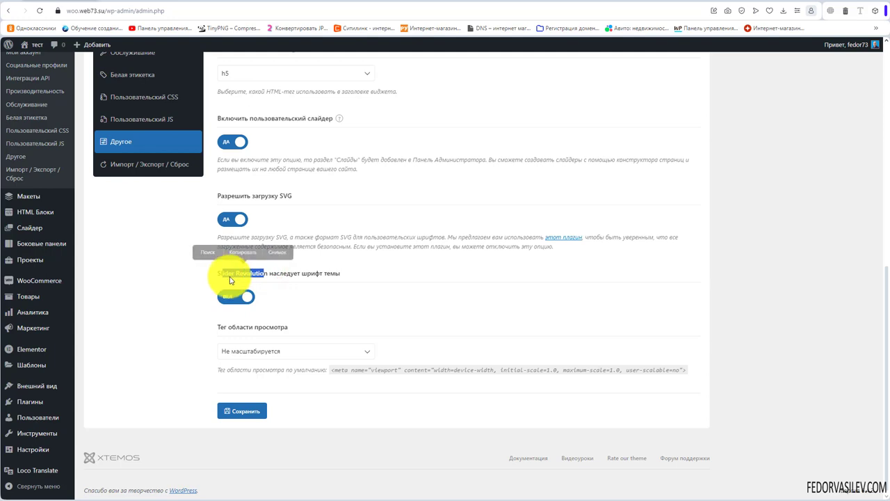
{"action": "left_click", "coordinate": [242, 281]}
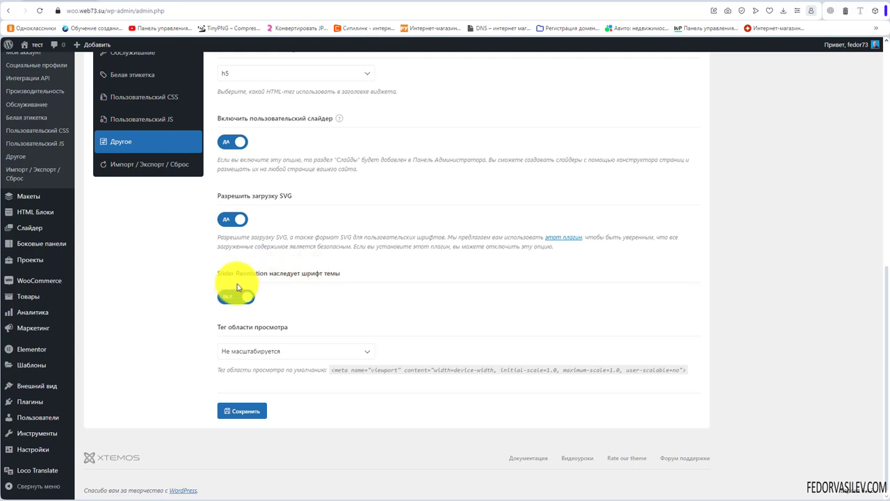
{"action": "left_click_drag", "start_coordinate": [294, 273], "coordinate": [334, 275]}
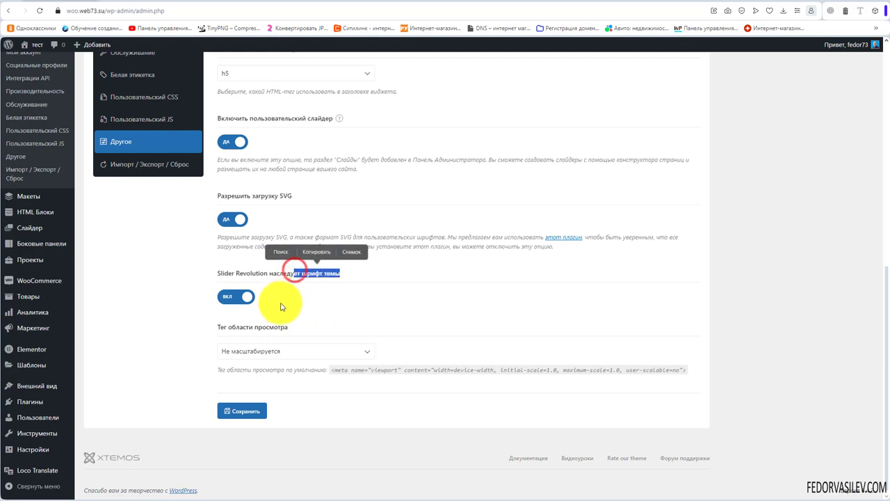
{"action": "left_click", "coordinate": [280, 296]}
{"action": "left_click", "coordinate": [229, 291]}
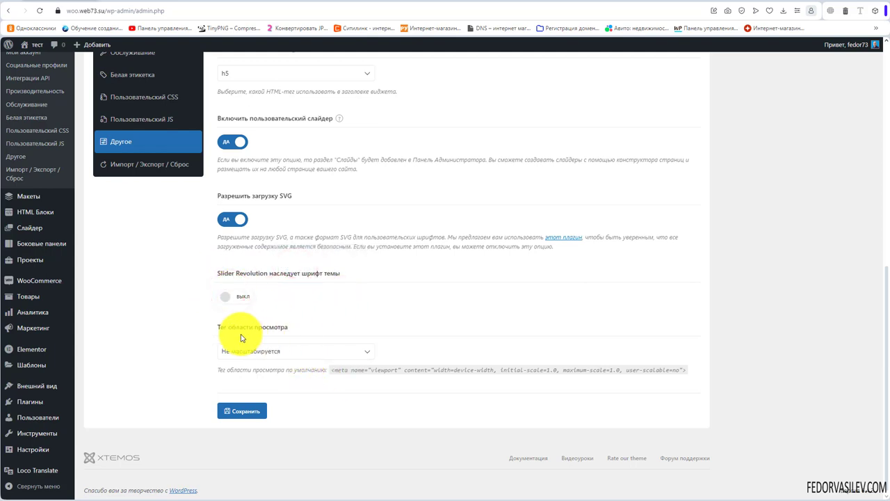
Set Тег области просмотра to Масштабируемый and save the theme settings.
{"action": "left_click", "coordinate": [251, 351]}
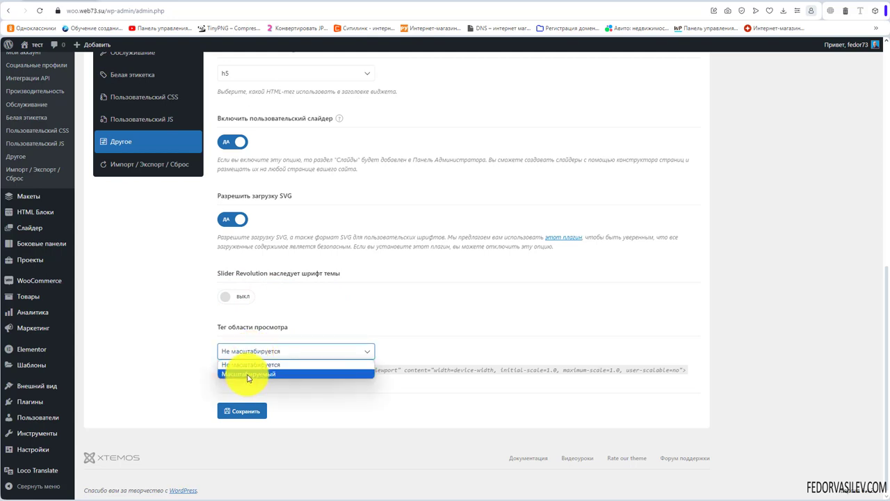
{"action": "left_click", "coordinate": [248, 374]}
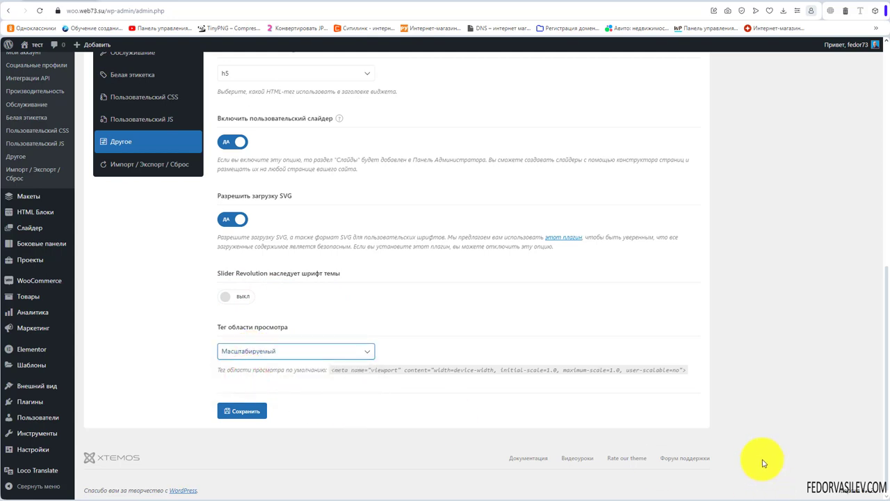
{"action": "left_click_drag", "start_coordinate": [217, 237], "coordinate": [585, 237]}
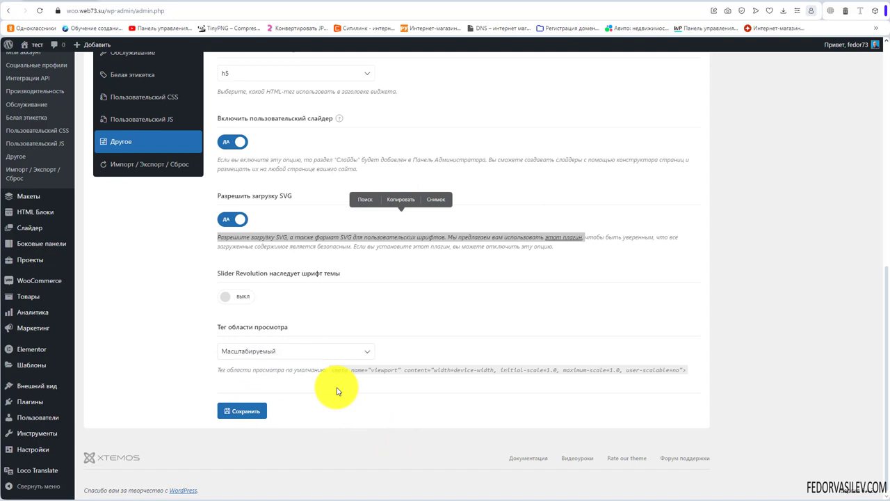
{"action": "left_click", "coordinate": [265, 356]}
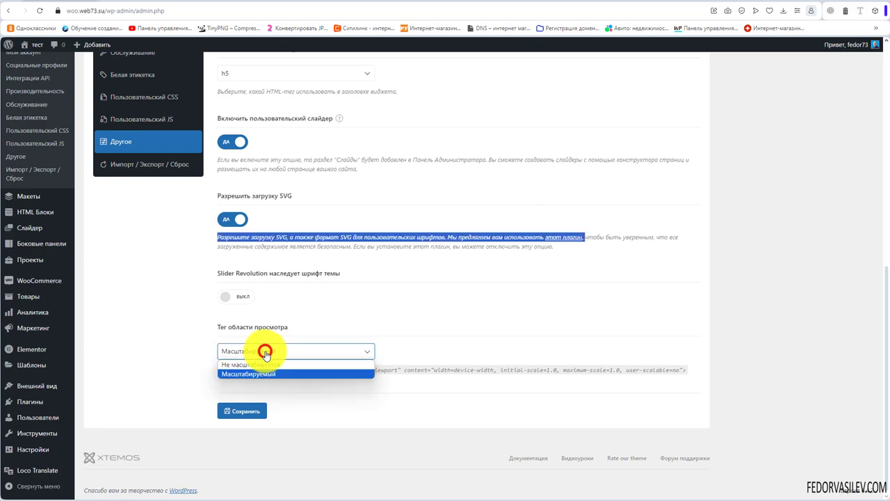
{"action": "left_click", "coordinate": [263, 353]}
{"action": "left_click", "coordinate": [242, 410]}
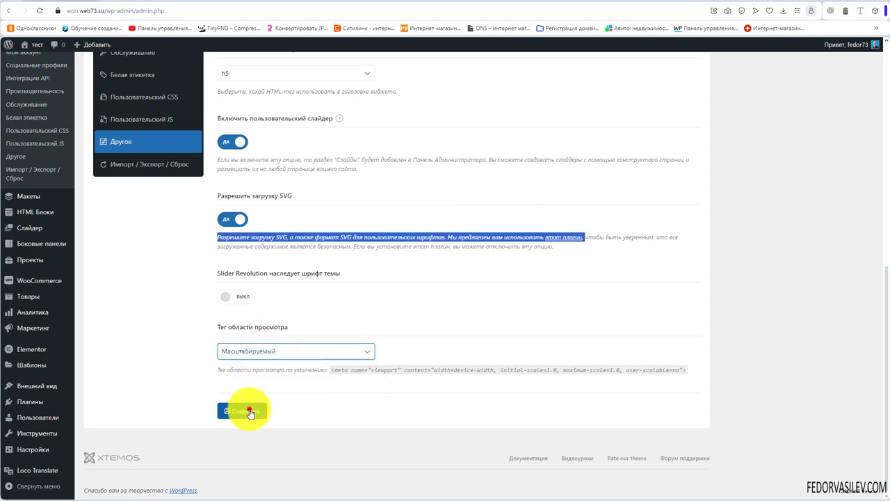
Open the Импорт / Экспорт / Сброс section and examine its import, export and reset-to-default options.
{"action": "left_click", "coordinate": [144, 257]}
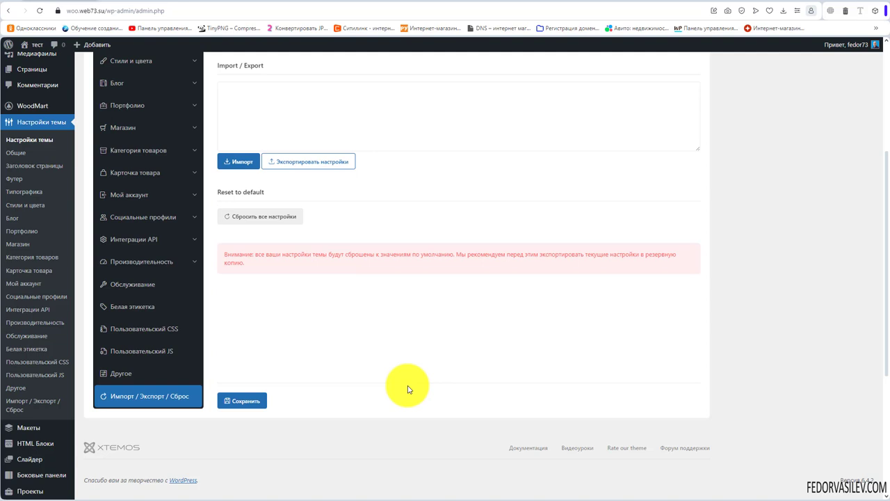
{"action": "scroll", "coordinate": [324, 413], "scroll_direction": "up", "scroll_amount": 3}
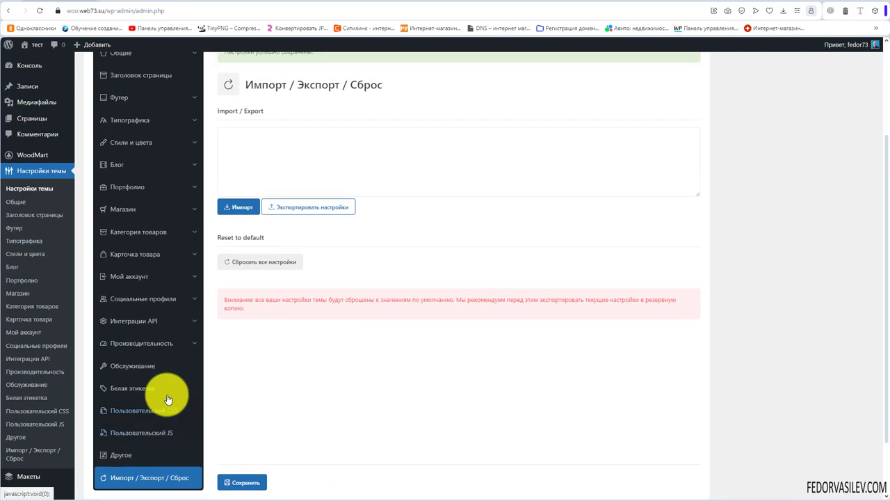
{"action": "scroll", "coordinate": [122, 188], "scroll_direction": "down", "scroll_amount": 3}
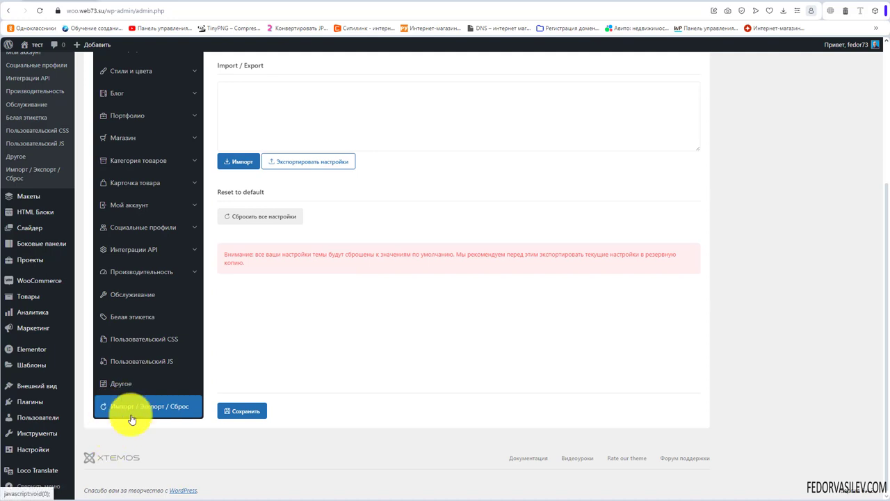
{"action": "left_click", "coordinate": [131, 420]}
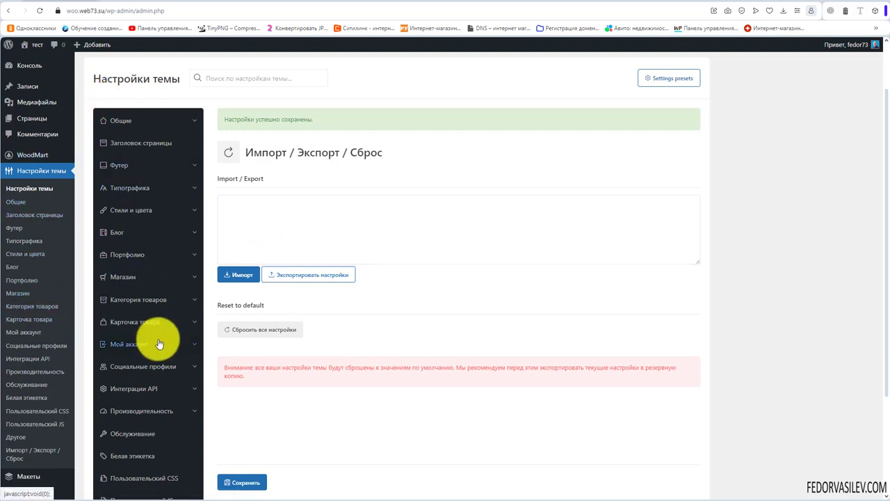
{"action": "scroll", "coordinate": [363, 243], "scroll_direction": "down", "scroll_amount": 2}
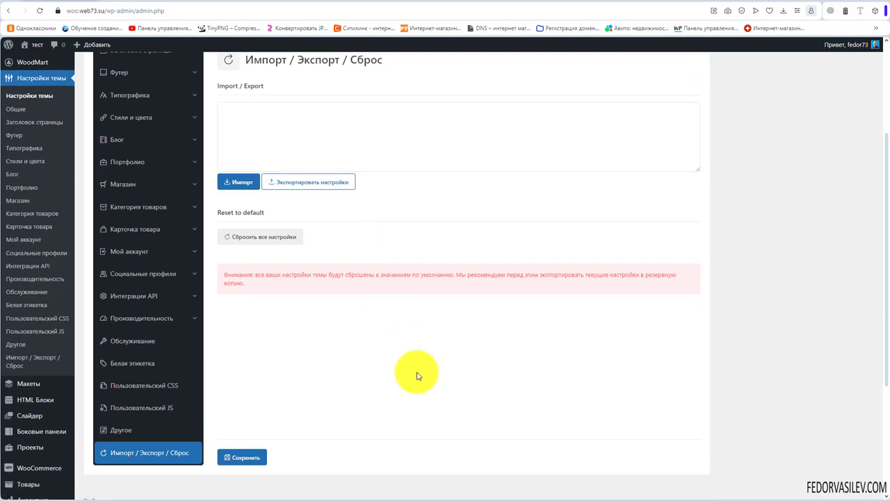
{"action": "scroll", "coordinate": [342, 361], "scroll_direction": "up", "scroll_amount": 1}
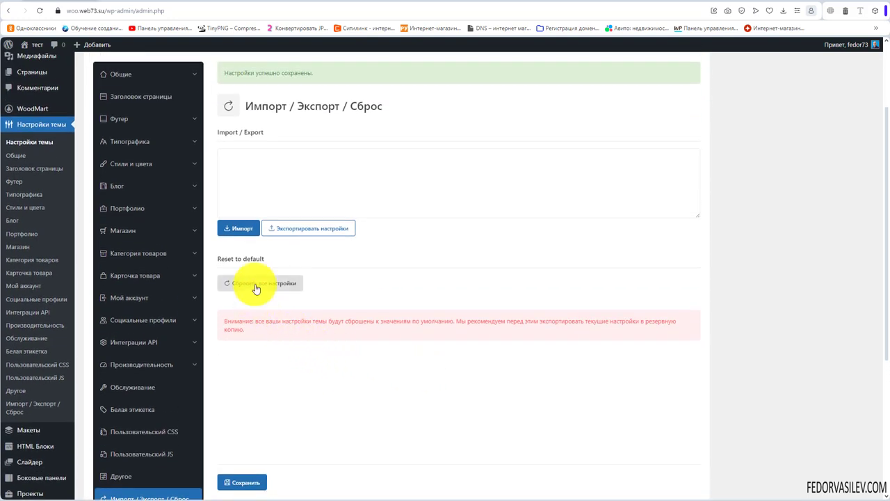